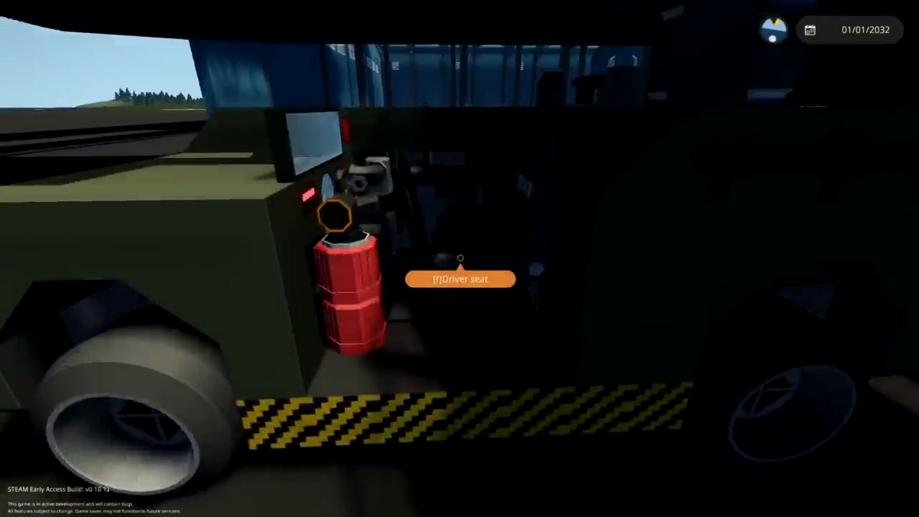
Climb the yellow stair truck into the SR-71 pilot cockpit, then step back onto the stairs
key(f)
key(f)
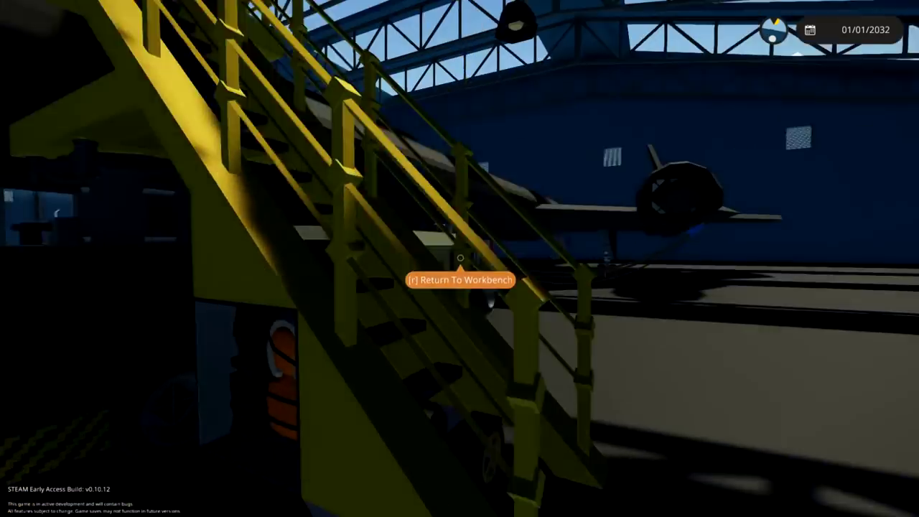
key(w)
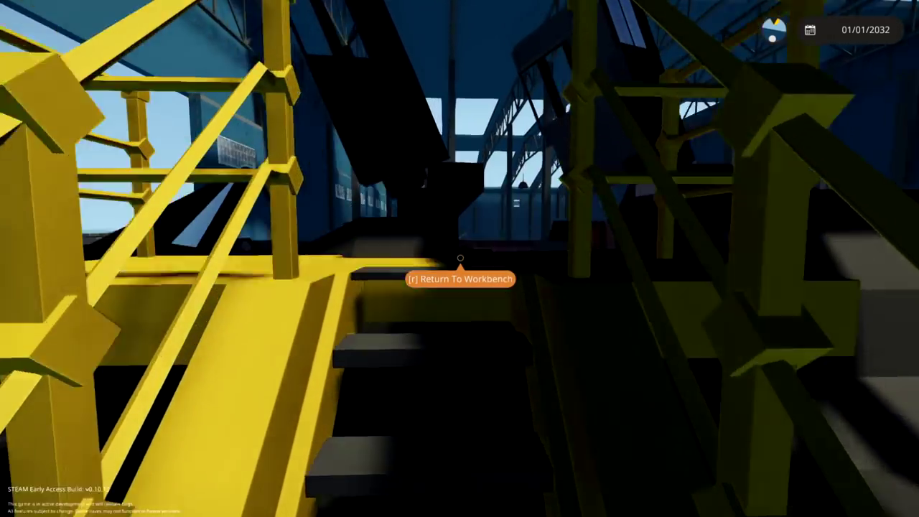
key(w)
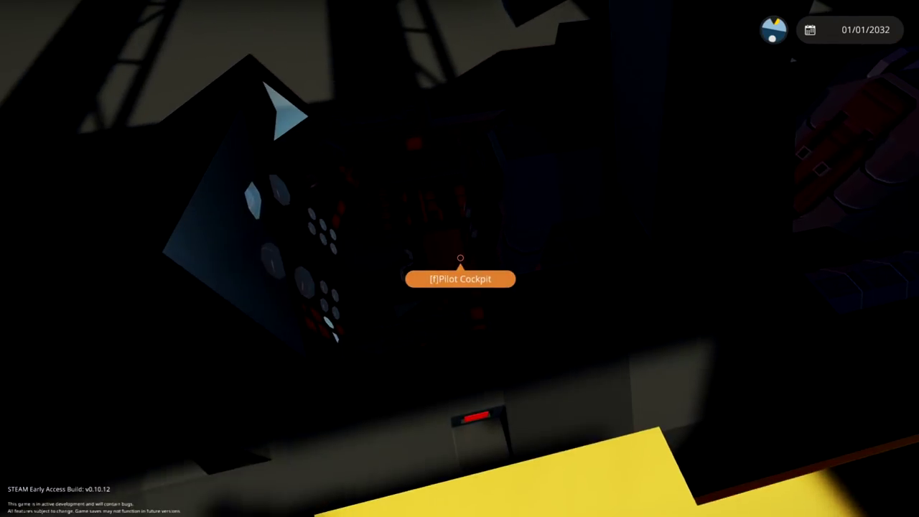
key(f)
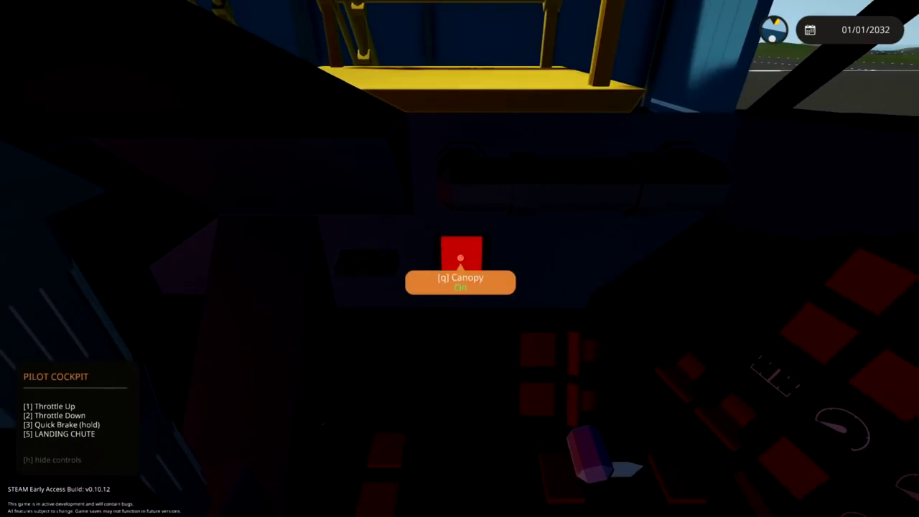
key(Tab)
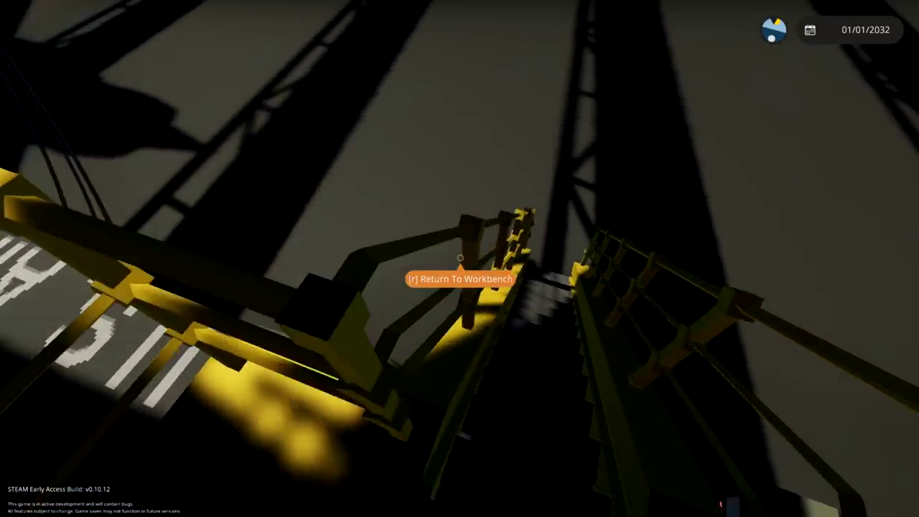
Walk down to the support truck and briefly sit in its driver seat
key(w)
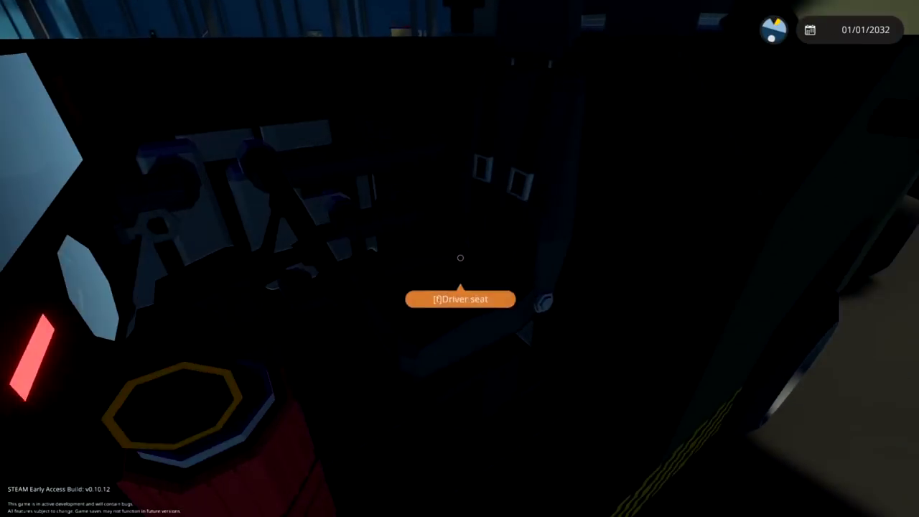
key(f)
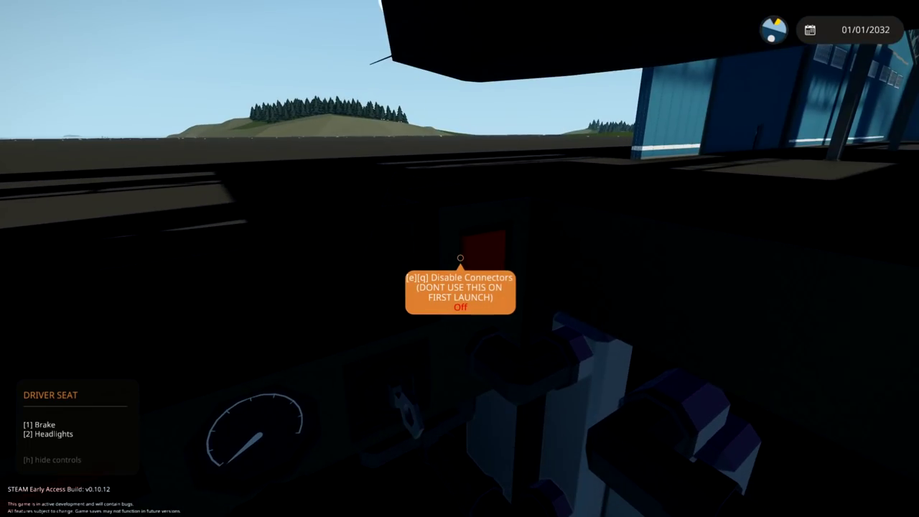
key(f)
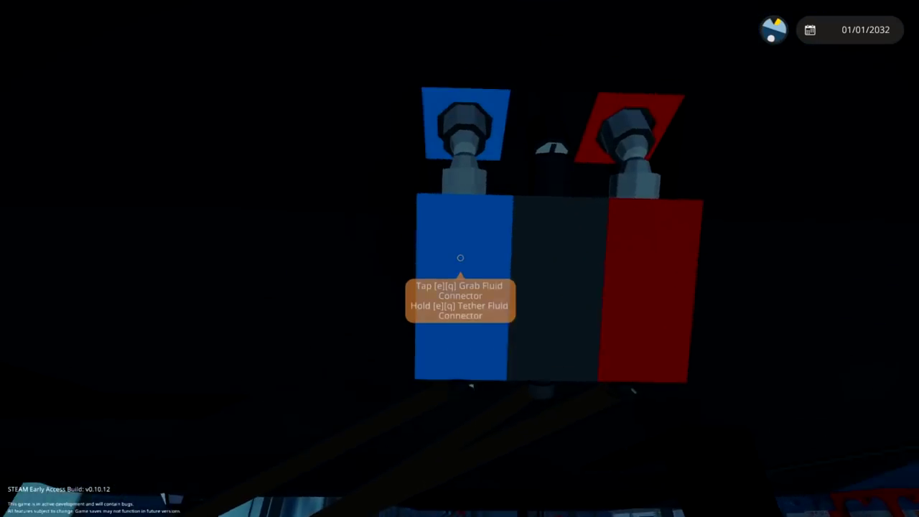
Pick up both fluid connectors and carry them toward the SR-71
key(e)
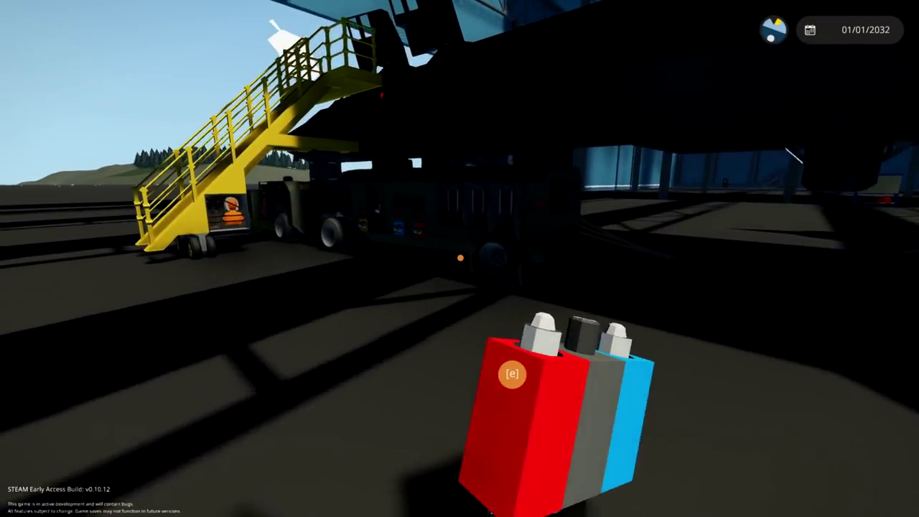
key(w)
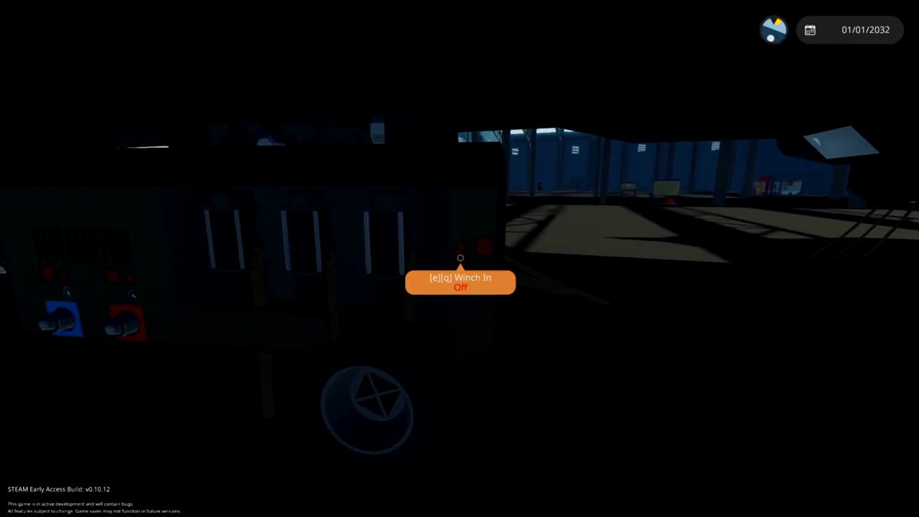
key(w)
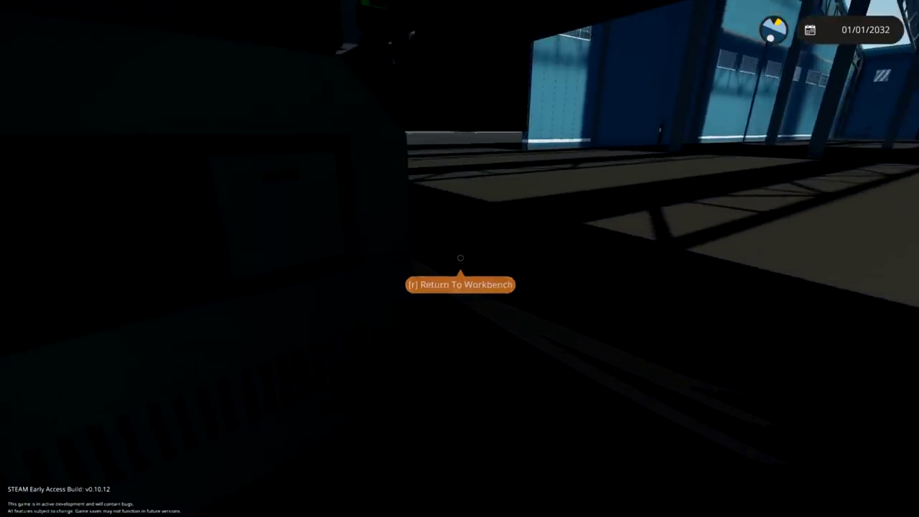
Move around beneath the support truck to reach its diesel tank
key(q)
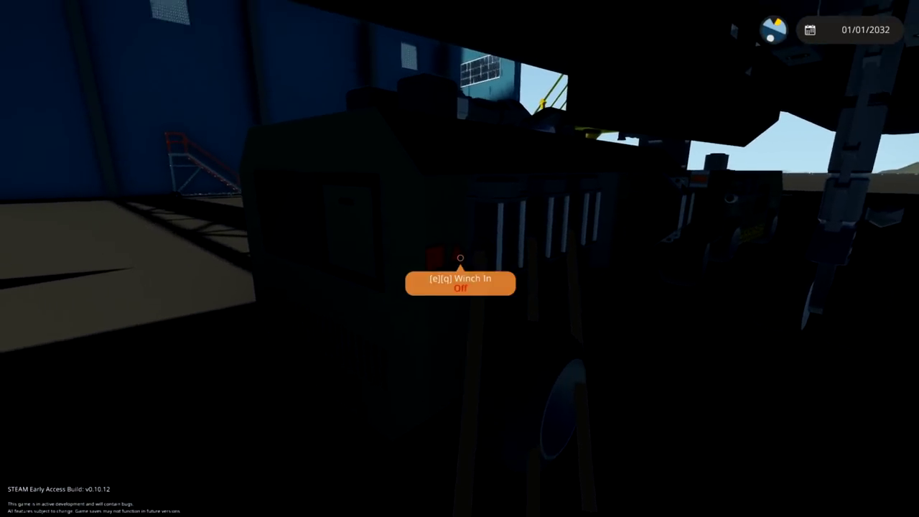
key(w)
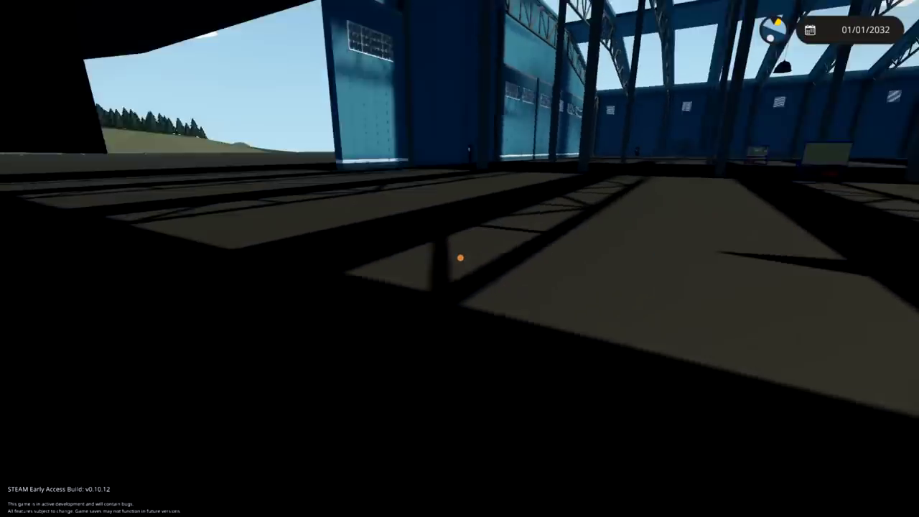
key(w)
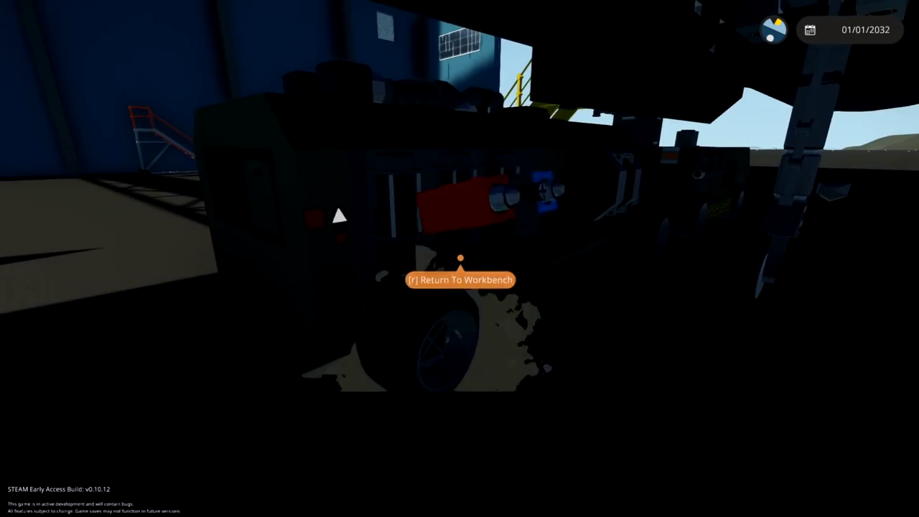
key(w)
key(w)
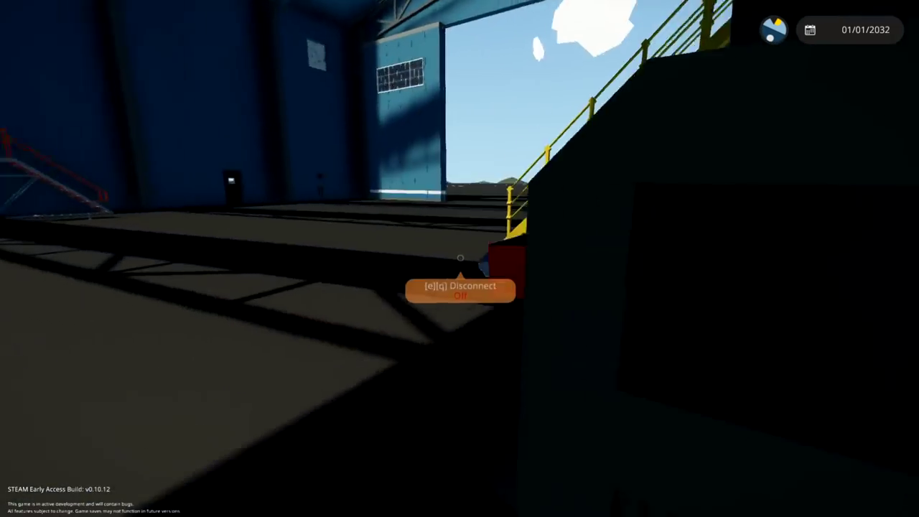
key(w)
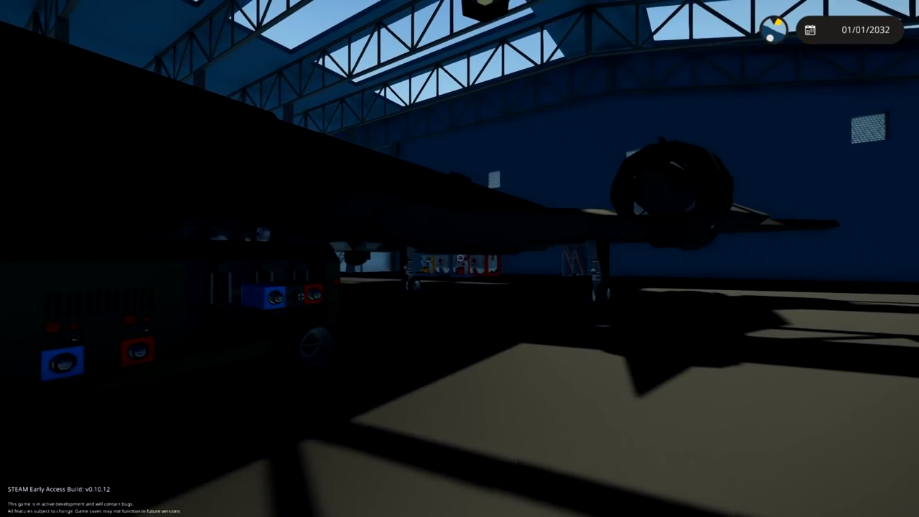
Get into the support truck's driver seat and start its engine
key(w)
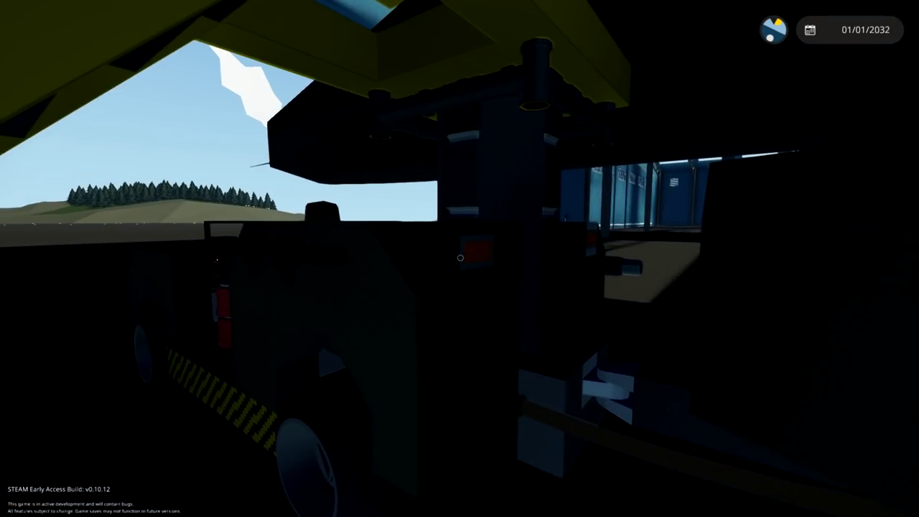
key(w)
key(f)
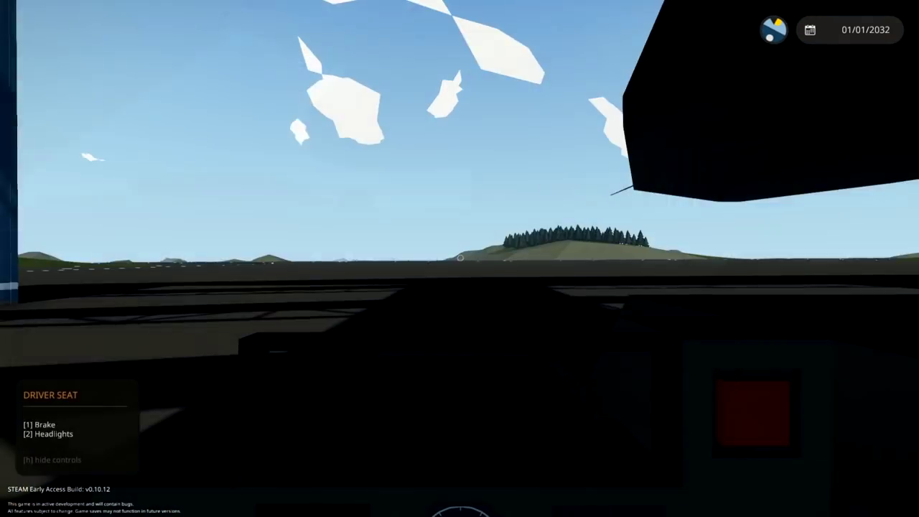
key(q)
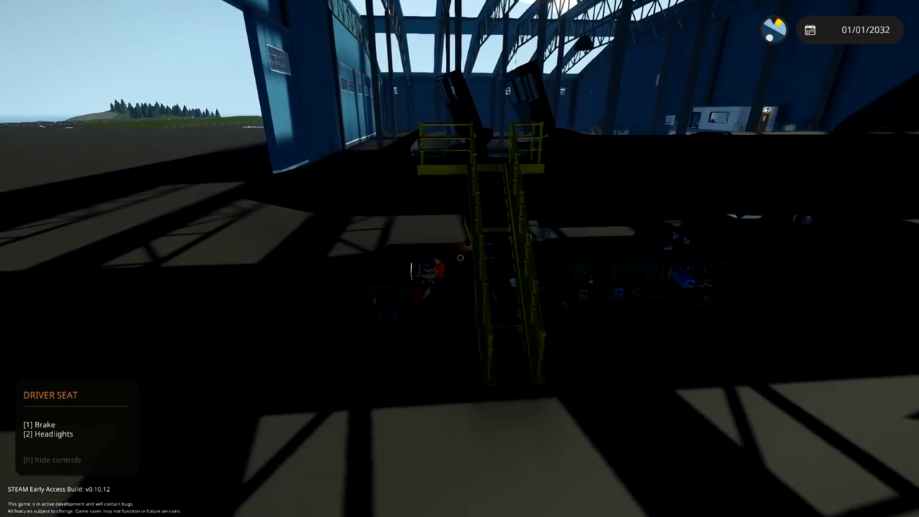
Check the aircraft from outside camera views and switch on the truck's headlights
key(v)
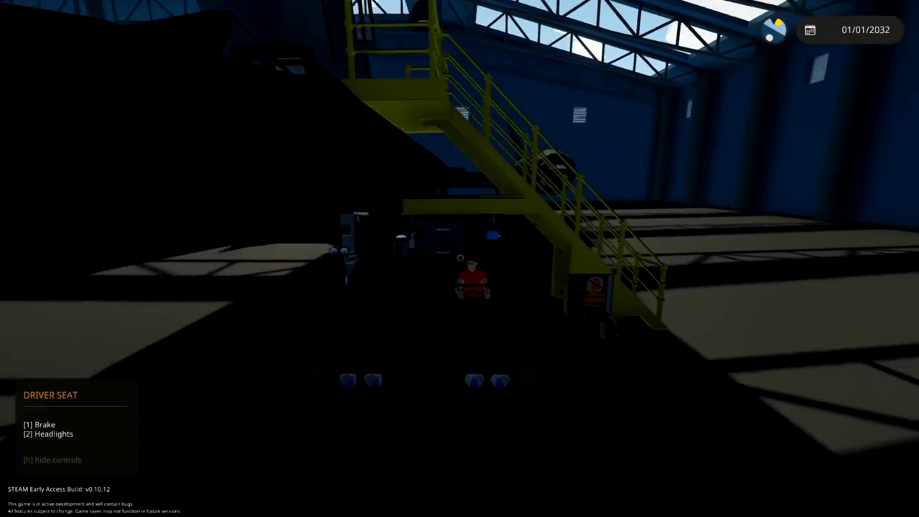
key(v)
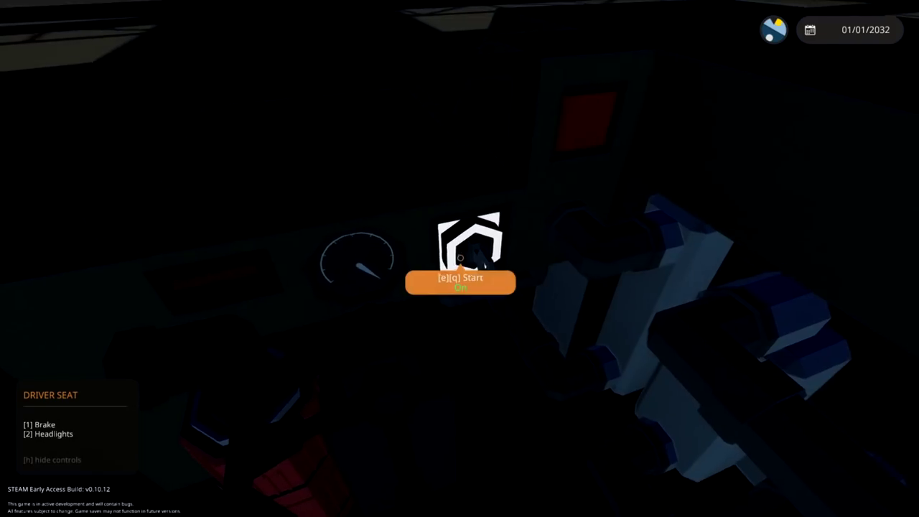
key(v)
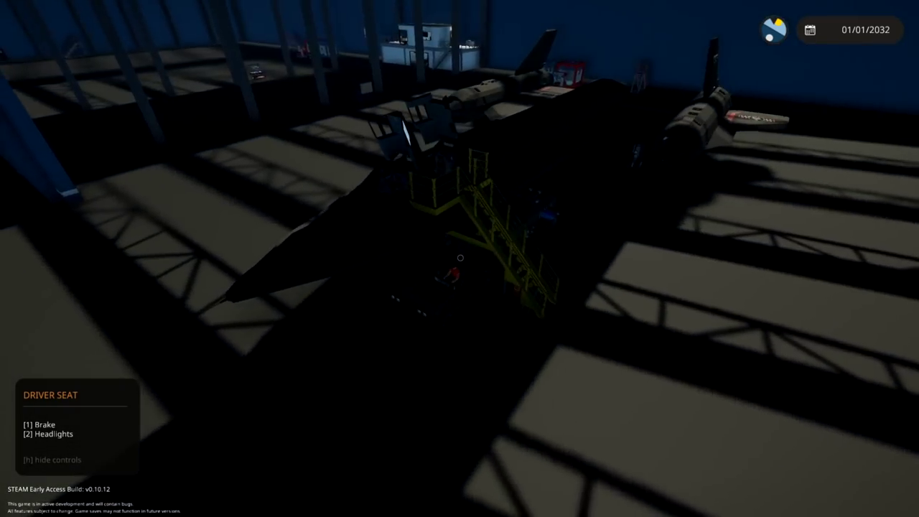
scroll(460, 259, up, 5)
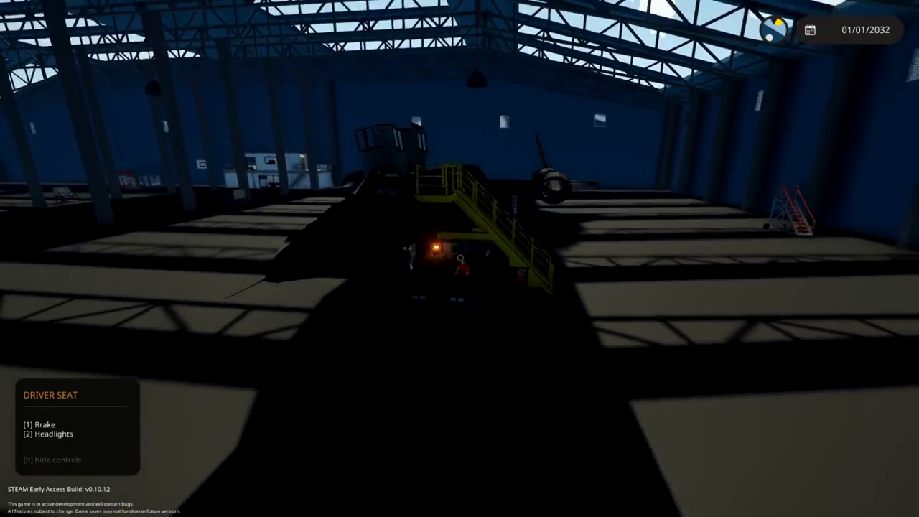
key(2)
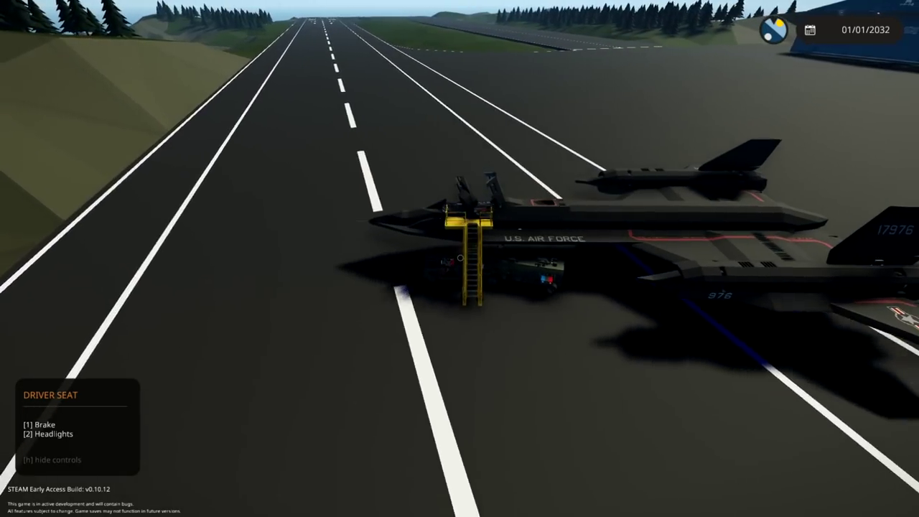
scroll(459, 258, up, 6)
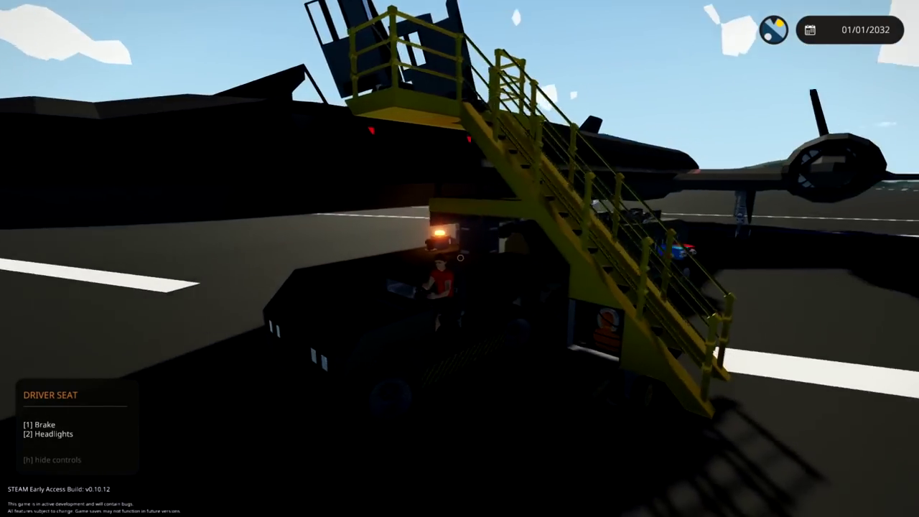
scroll(460, 258, down, 5)
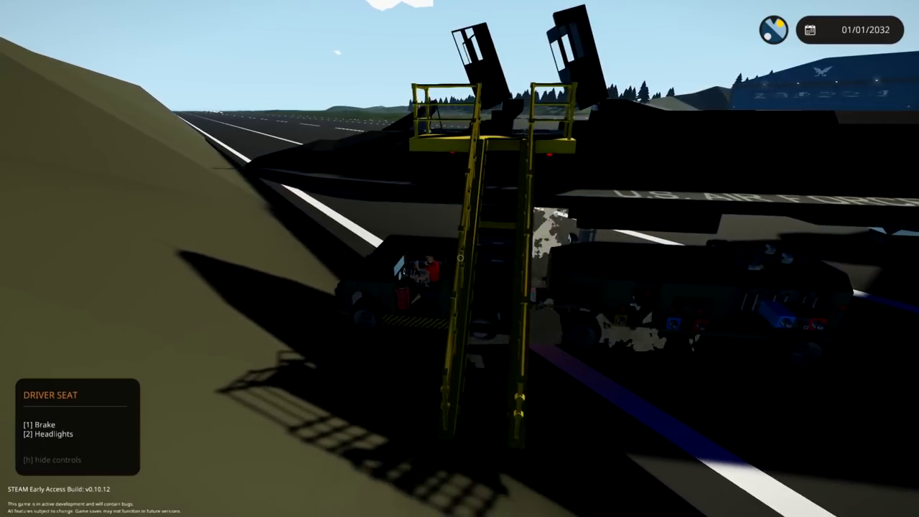
Turn on the truck's orange beacon beside the SR-71, then leave the truck on foot
key(2)
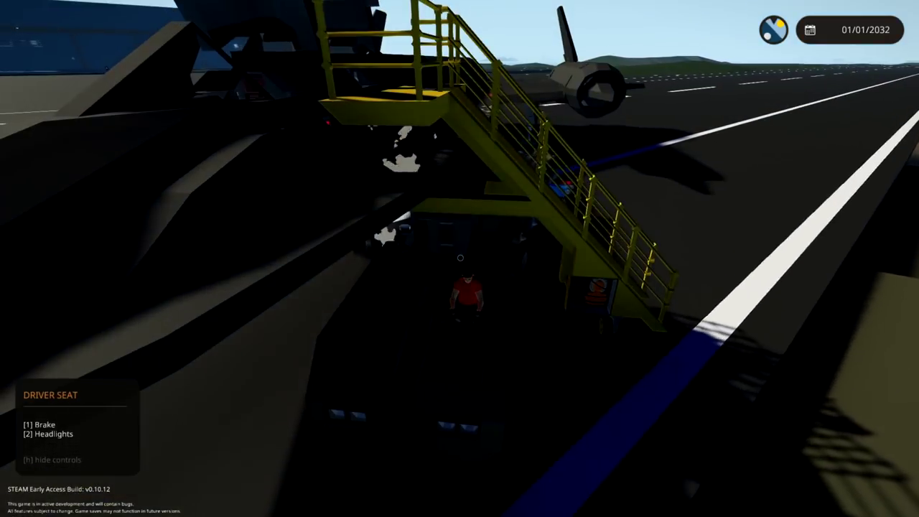
scroll(459, 258, down, 5)
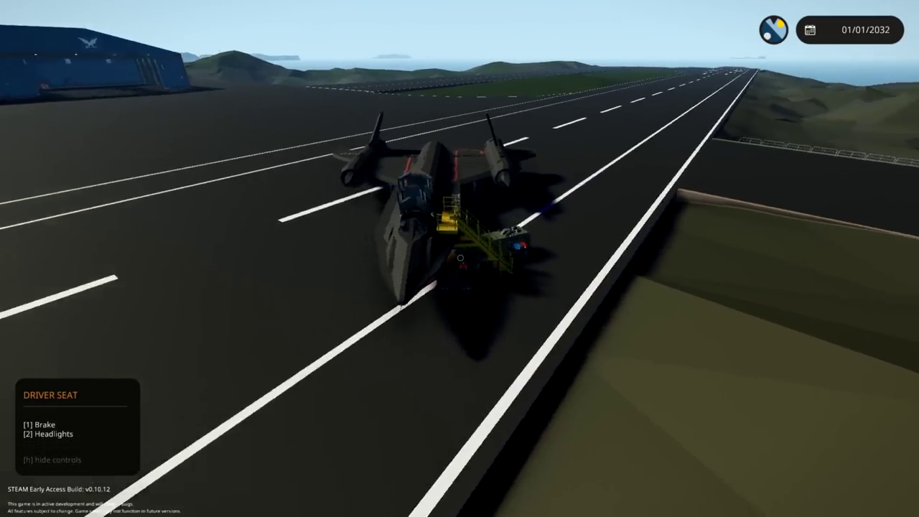
scroll(460, 259, up, 5)
scroll(459, 259, down, 5)
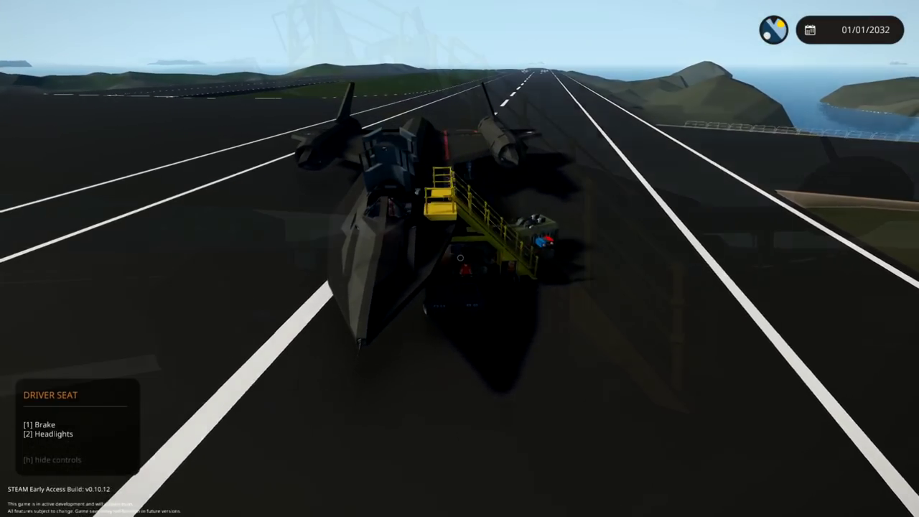
key(Tab)
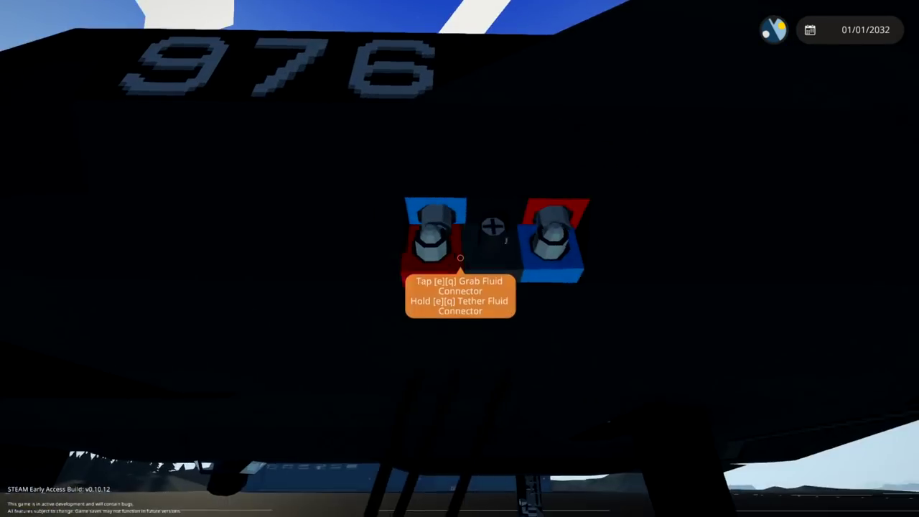
Attach the ground hose to the SR-71's belly fluid port
click(460, 258)
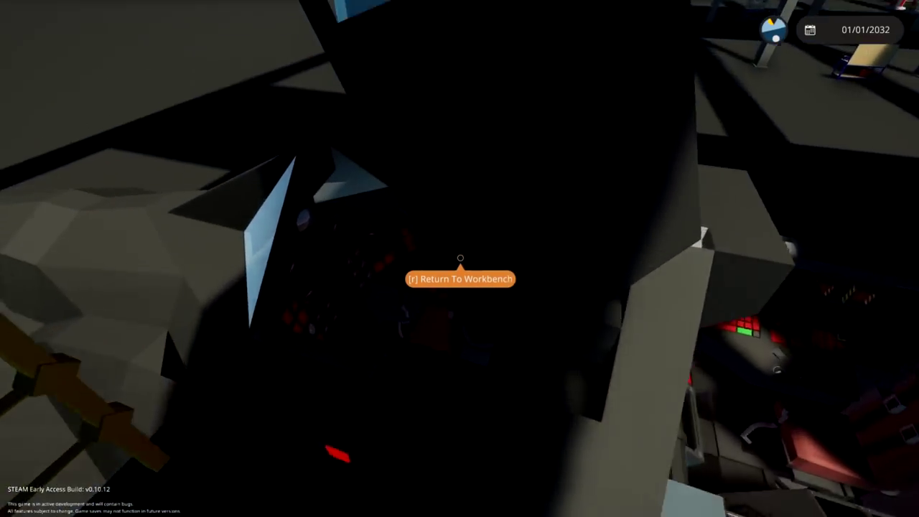
Sit in the SR-71 pilot seat with the throttle at about 0.01
key(f)
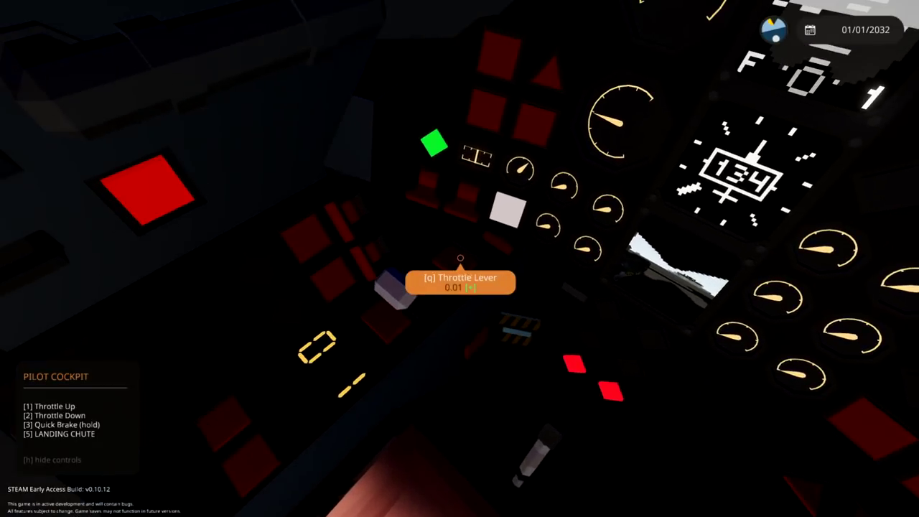
Ease the throttle down, shut off auxiliary power, then nudge the throttle up slightly
key(q)
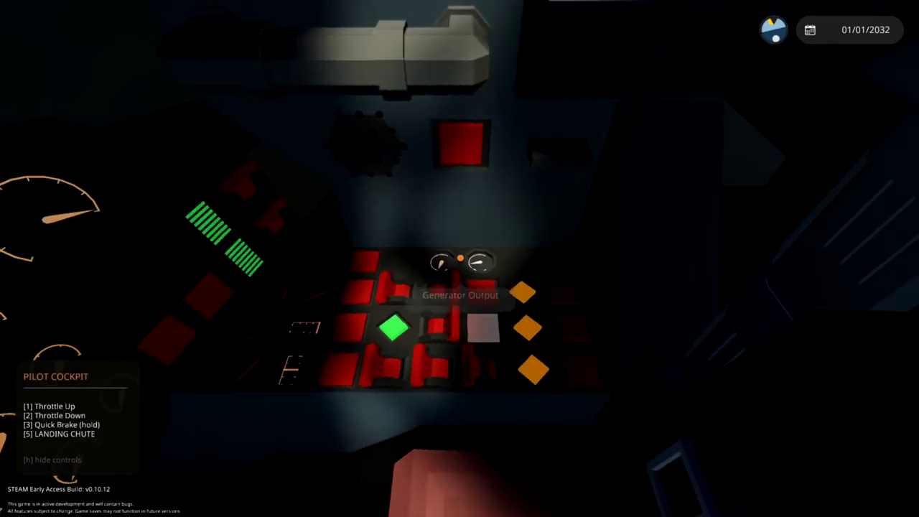
key(e)
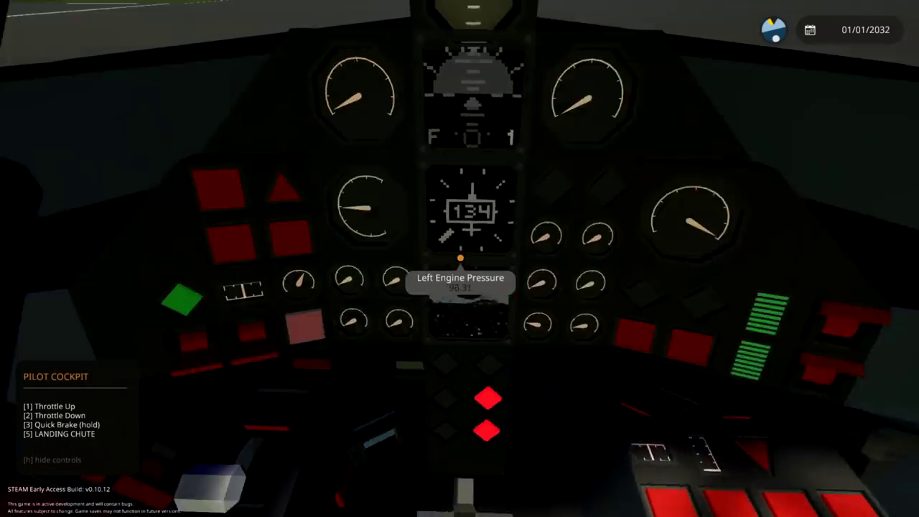
key(e)
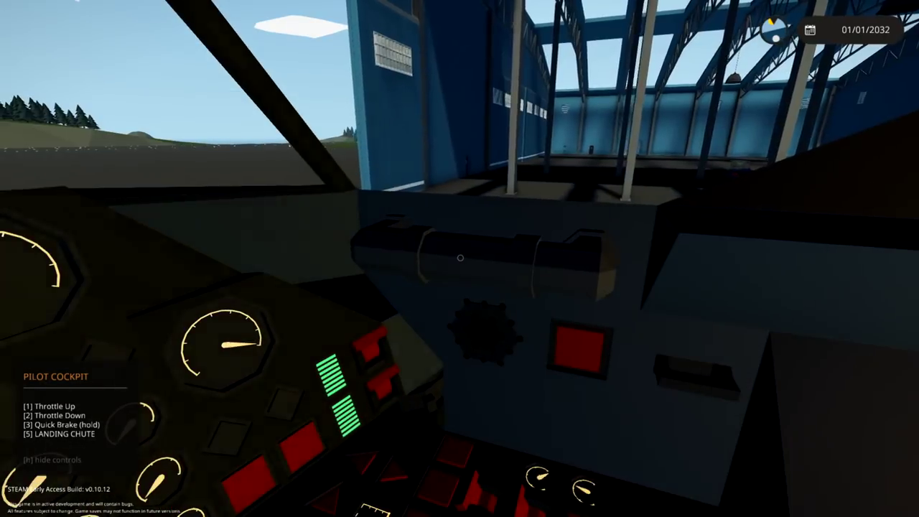
Switch between outside and cockpit views of the jet twice
key(Tab)
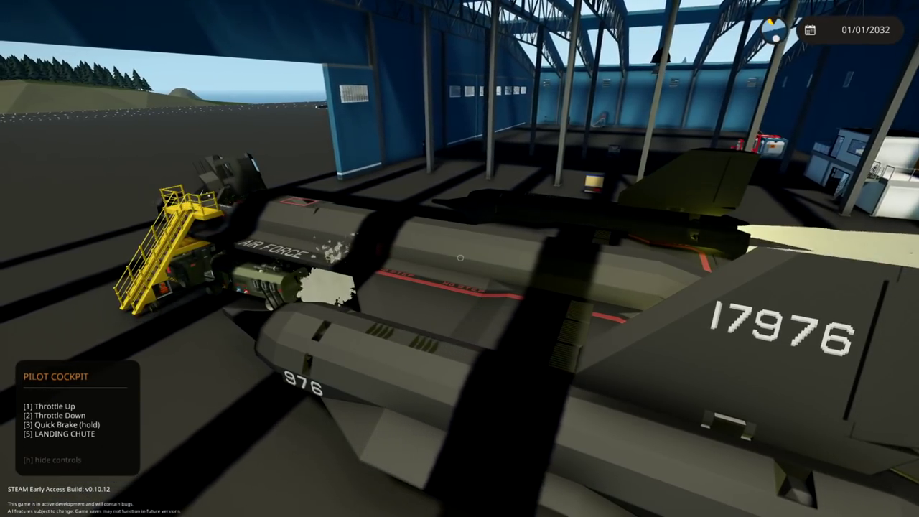
key(Tab)
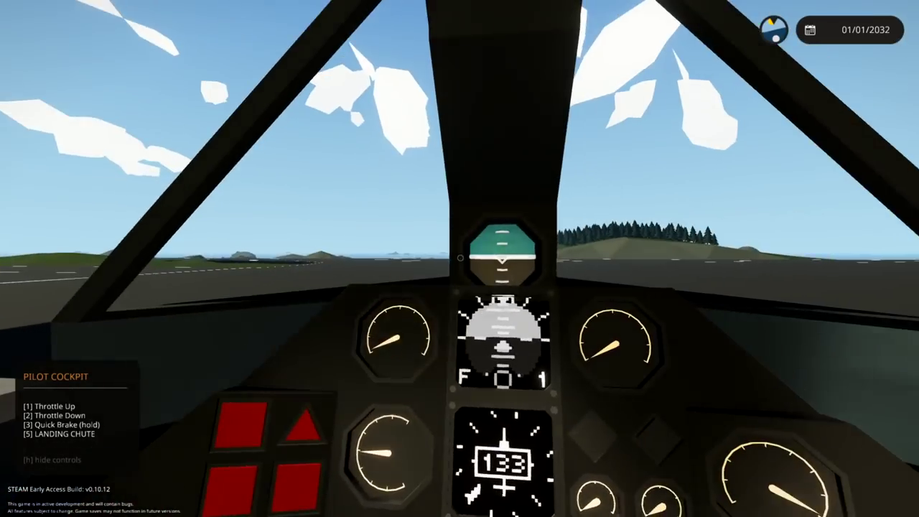
key(Tab)
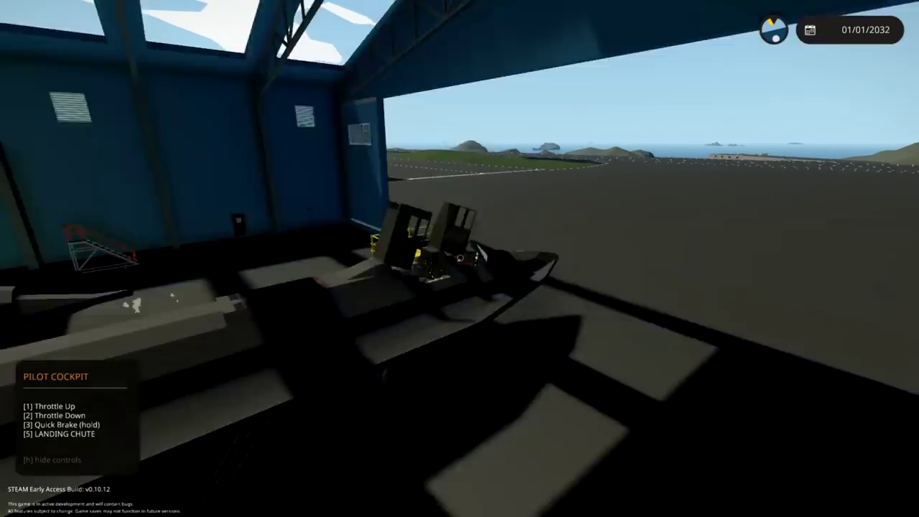
key(Tab)
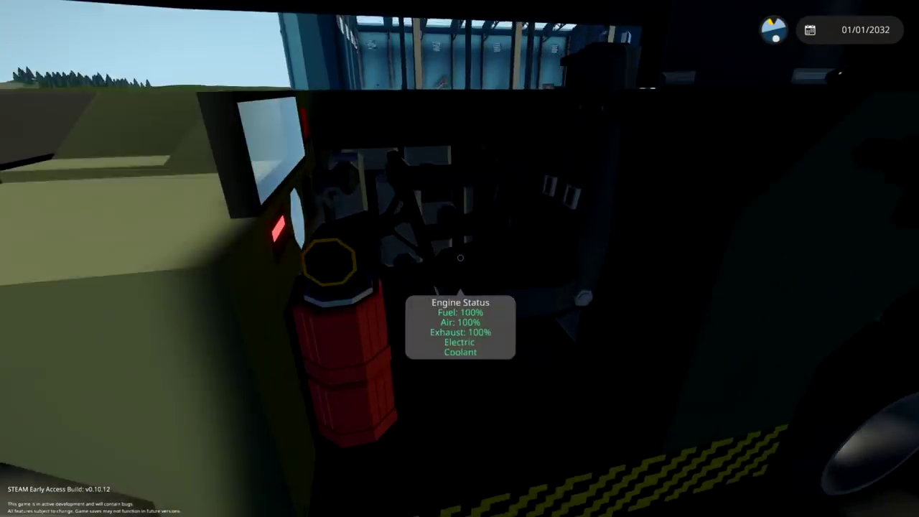
Check the green ground cart's engine status and take its driver seat
key(f)
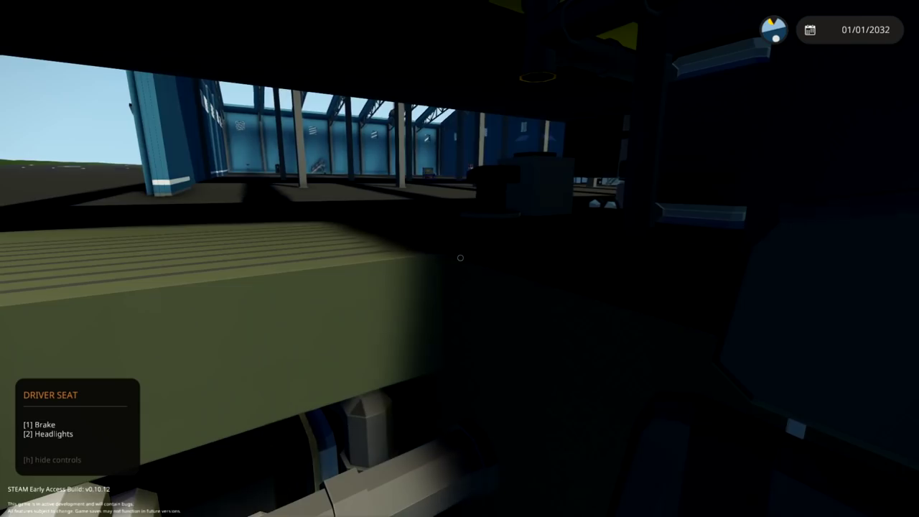
Leave the cart, climb the boarding stairs and sit in the SR-71 pilot cockpit
key(f)
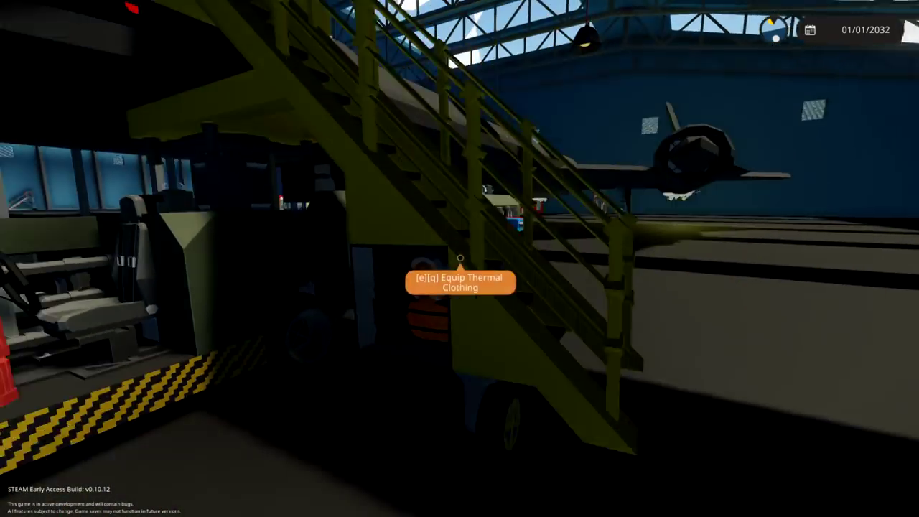
key(w)
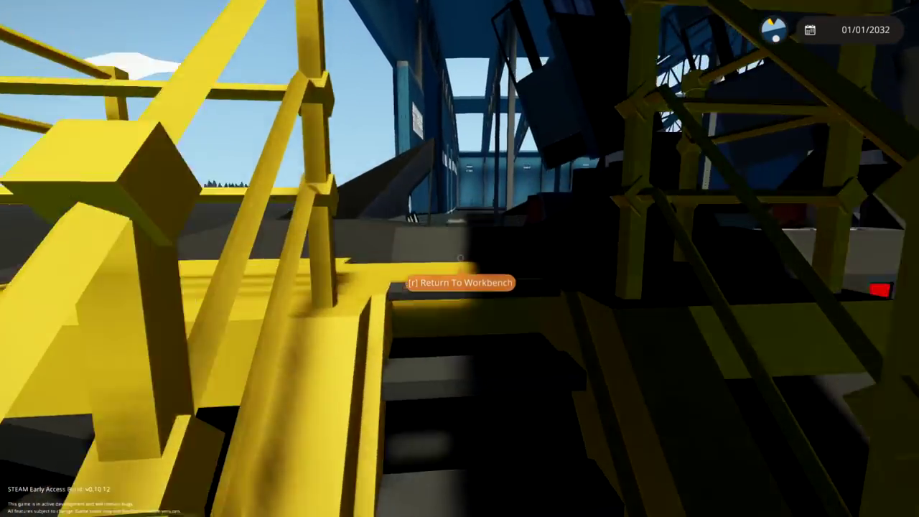
key(w)
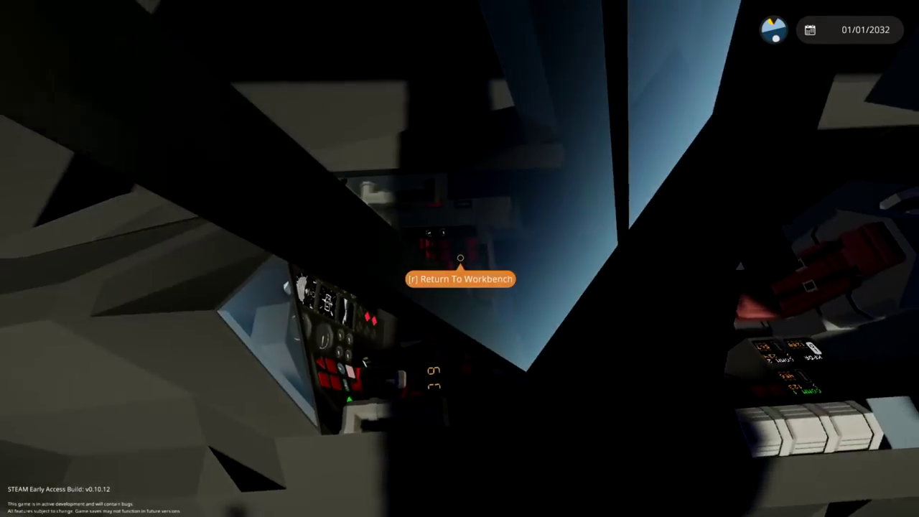
key(f)
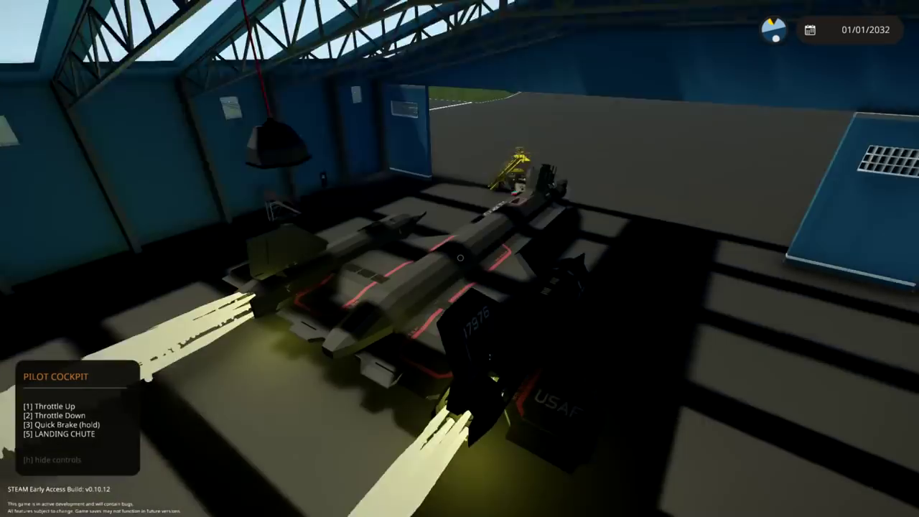
scroll(459, 259, up, 5)
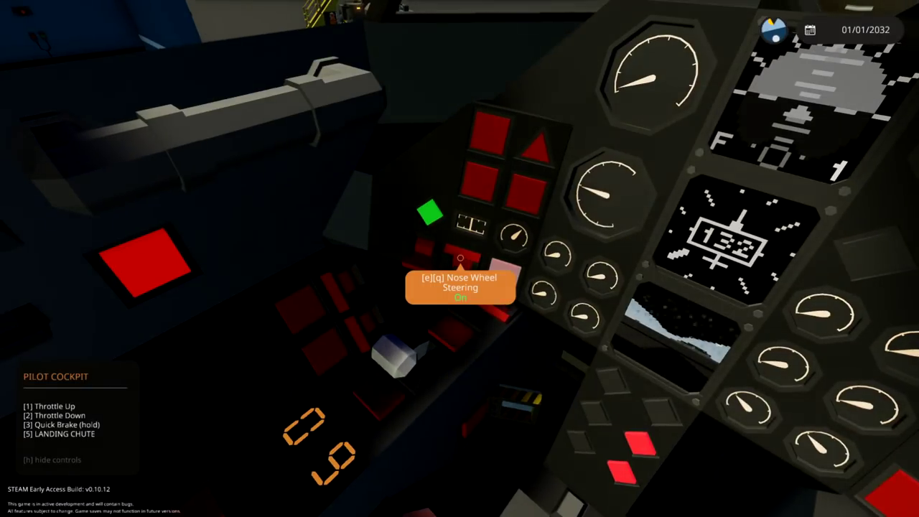
Check the right afterburner pump switch and confirm nose wheel steering is on
key(e)
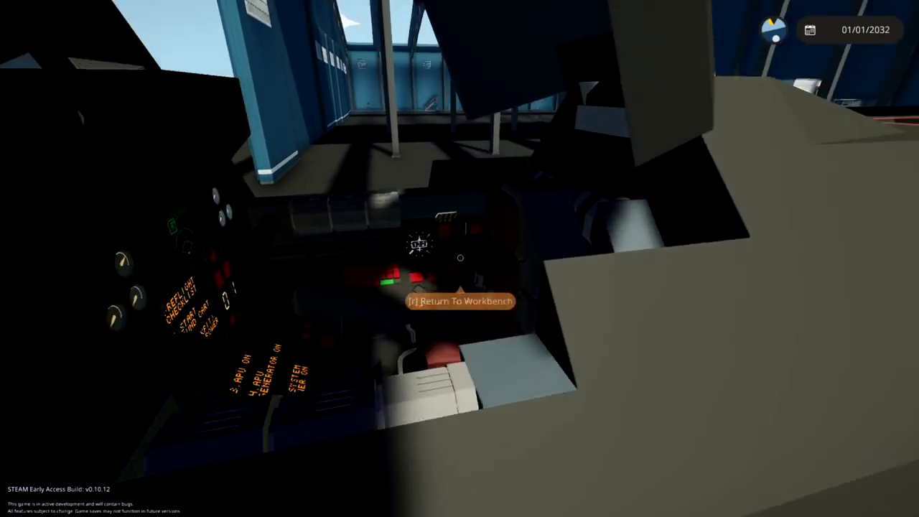
key(f)
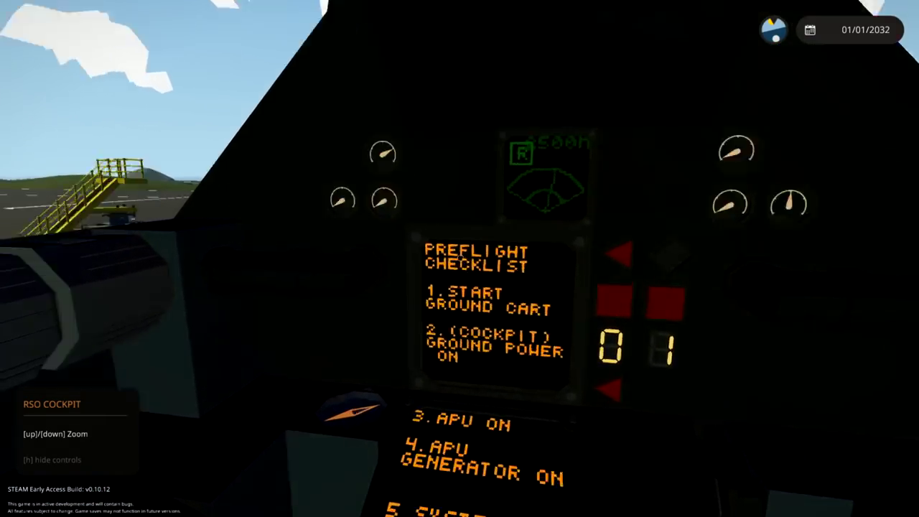
key(Up)
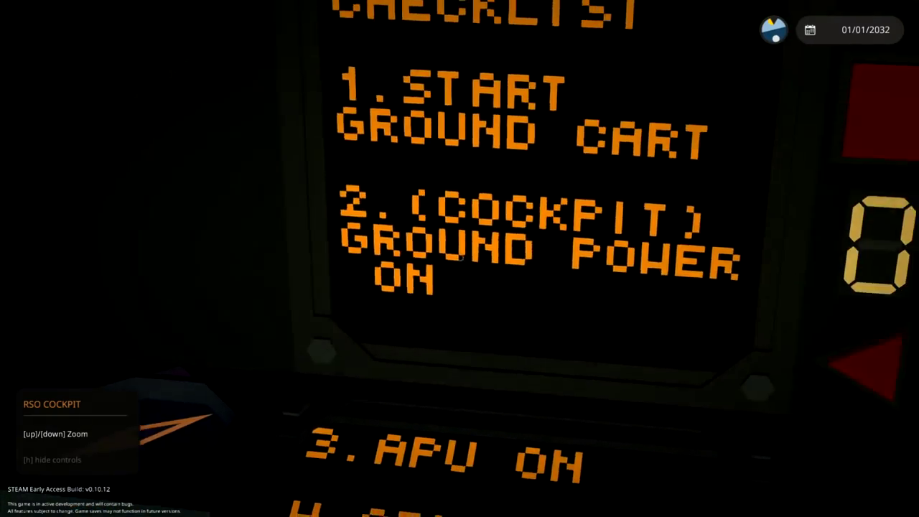
key(Down)
key(Up)
key(Down)
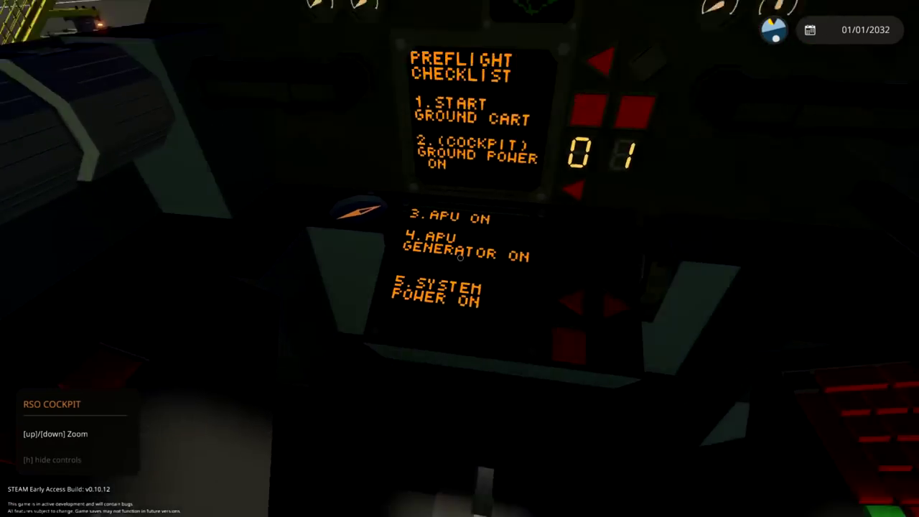
key(Down)
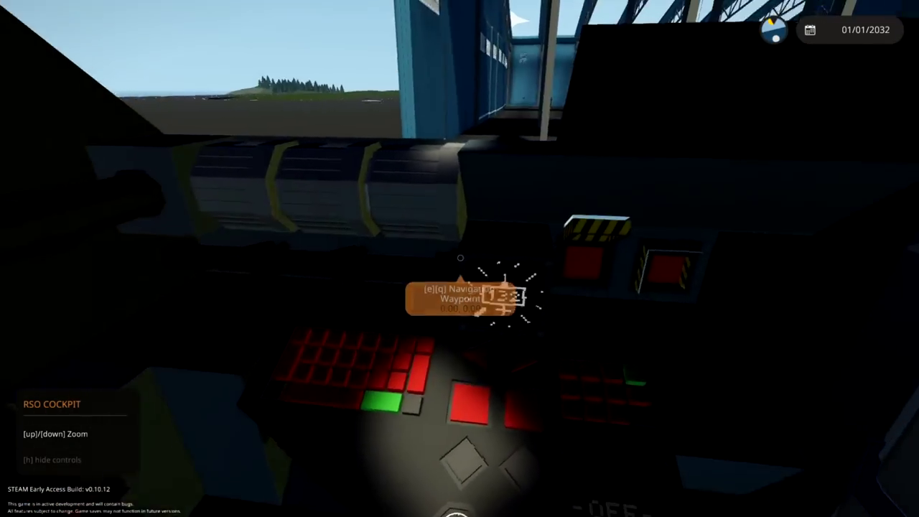
key(Up)
key(Down)
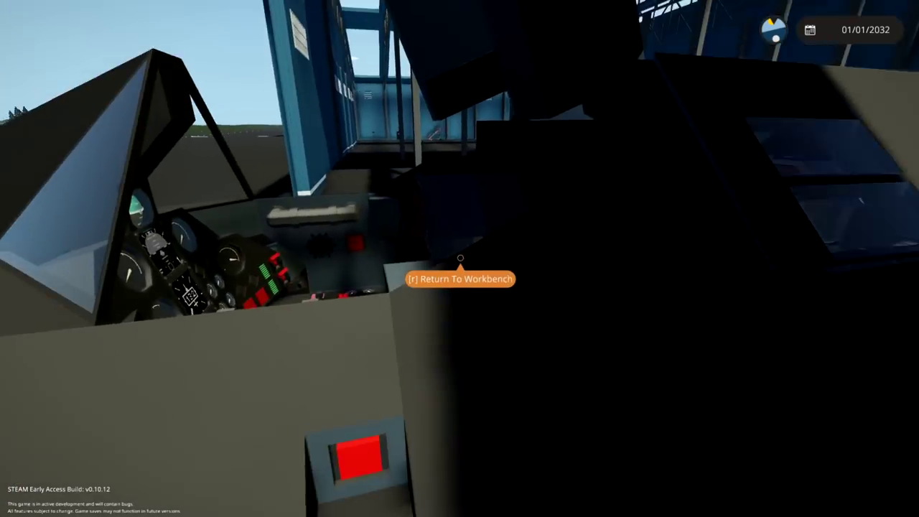
Take the SR-71 pilot seat and watch it roll down the runway from outside
key(f)
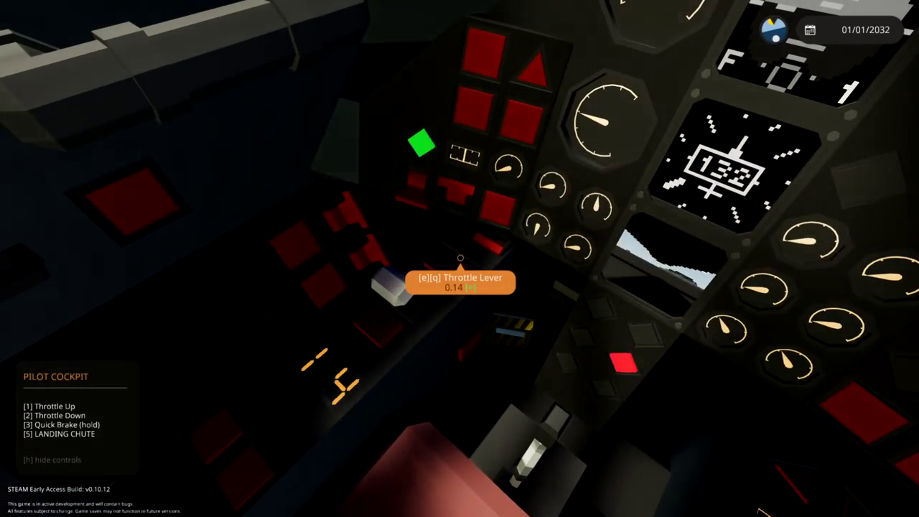
key(c)
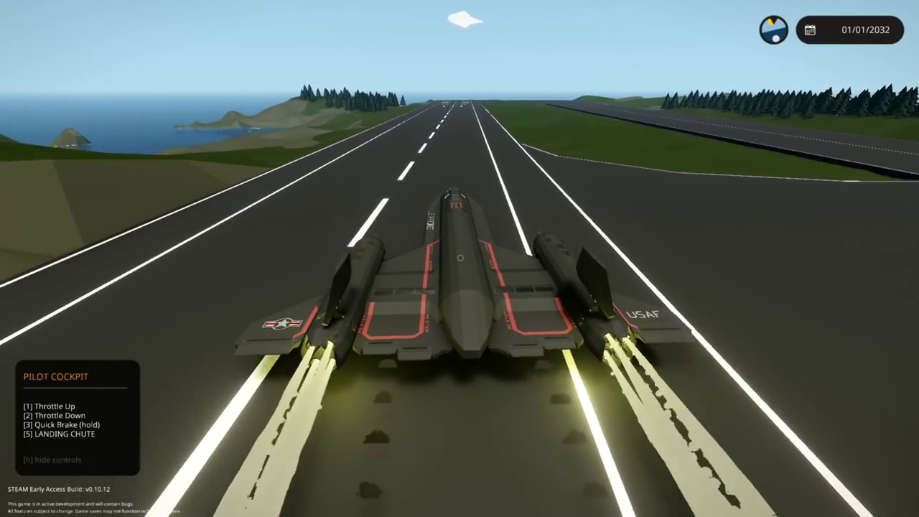
Climb the SR-71 away from the base at 0.95 throttle, alternating cockpit and chase views
drag(460, 259, 646, 259)
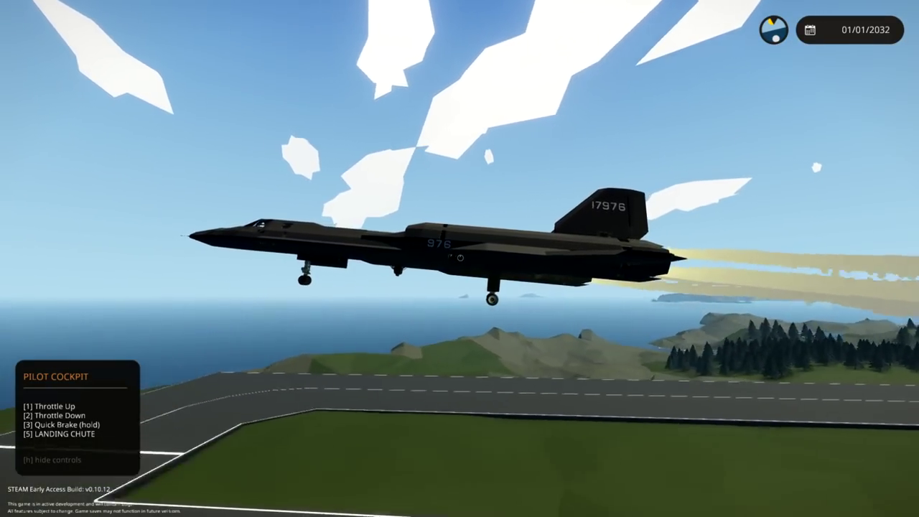
key(v)
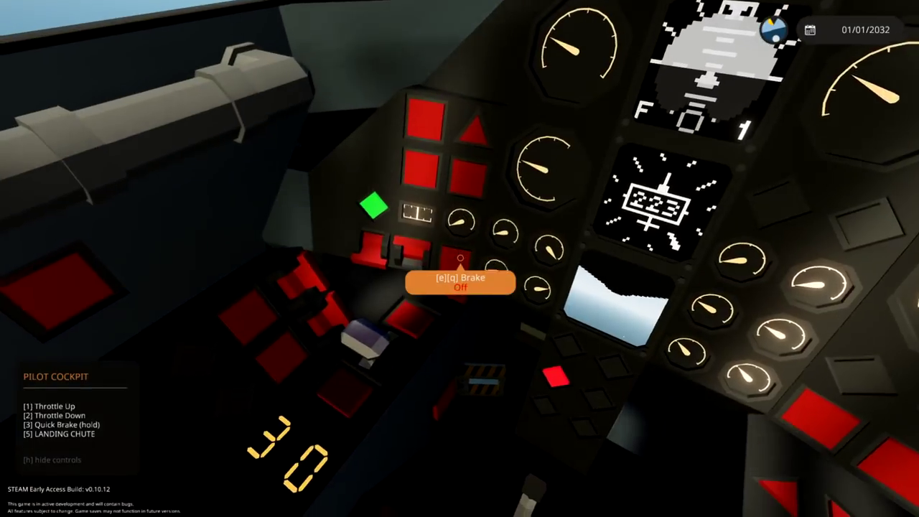
key(Tab)
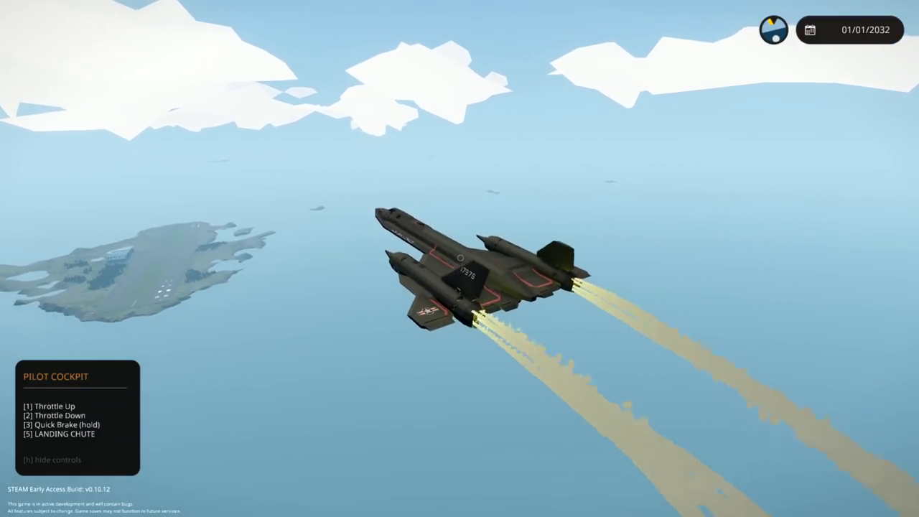
key(v)
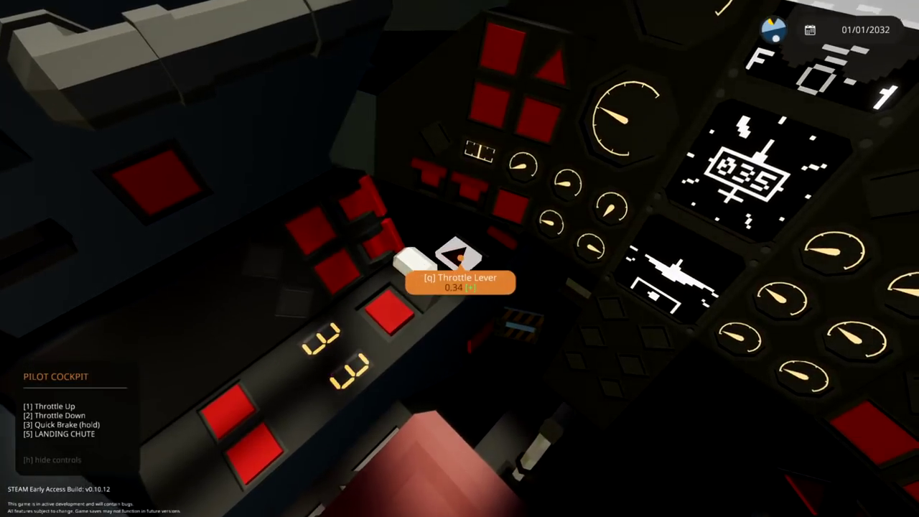
key(v)
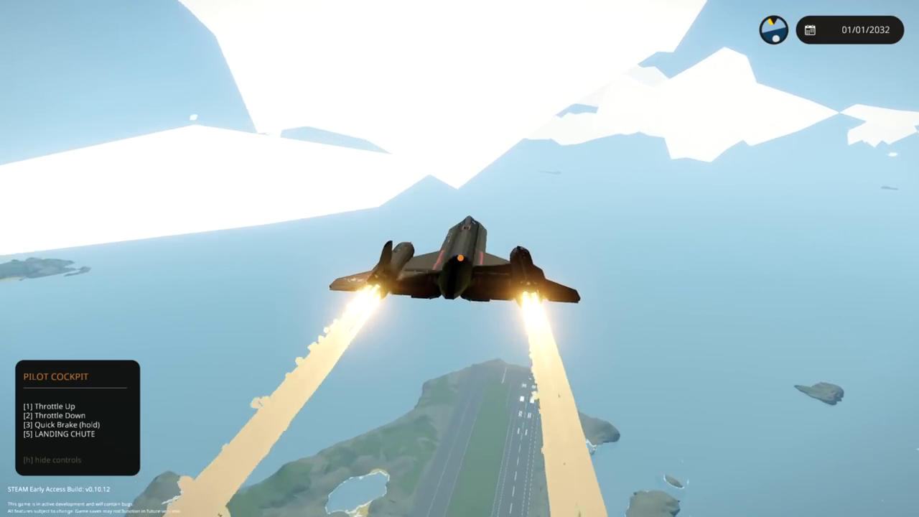
key(v)
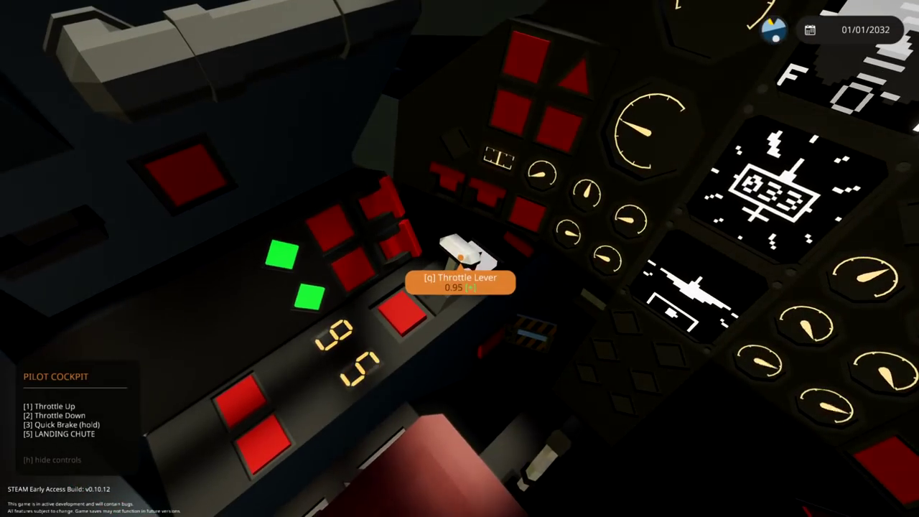
key(v)
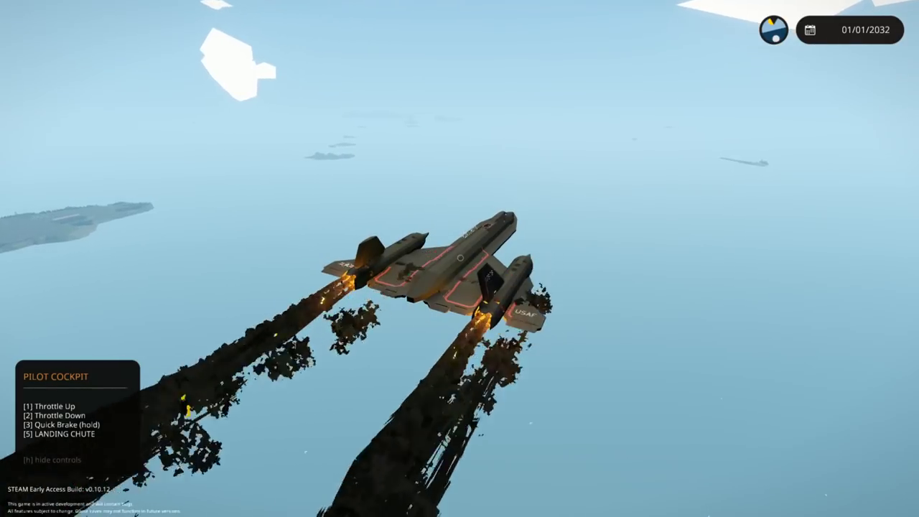
Watch the burning engines from outside, checking cockpit warnings between views
key(v)
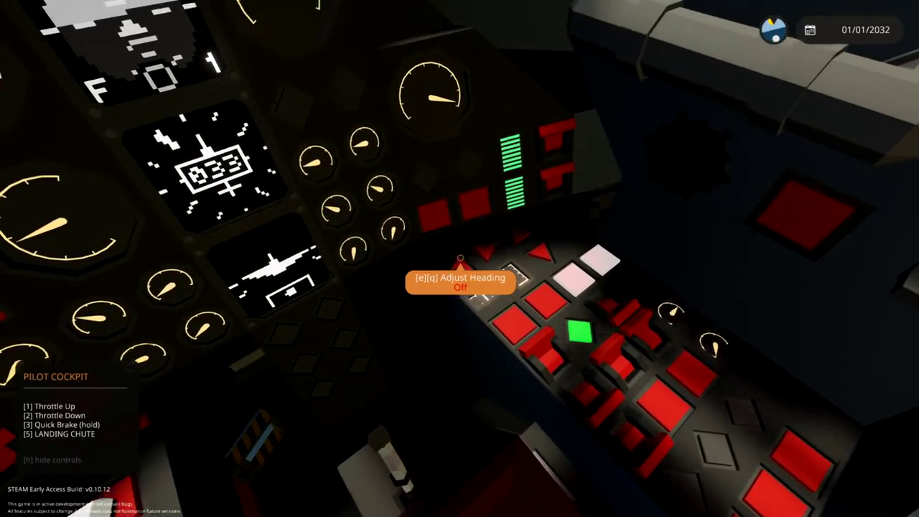
key(v)
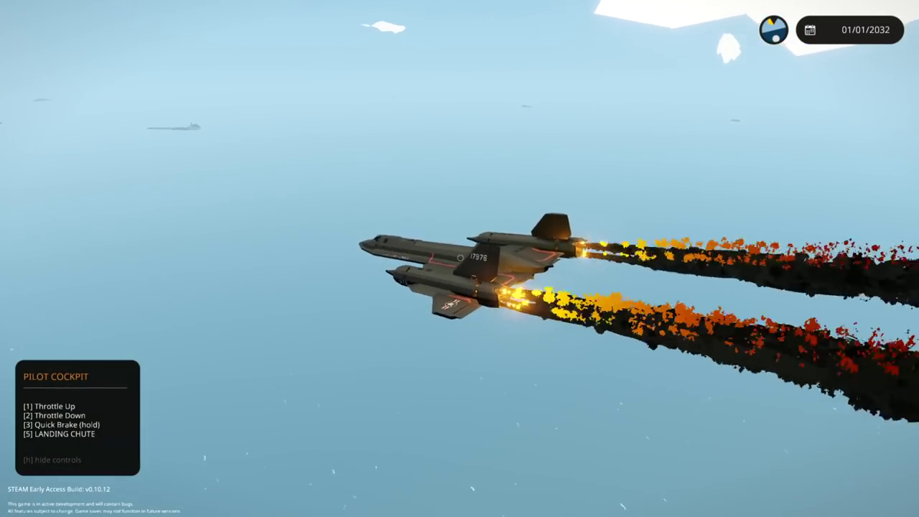
key(v)
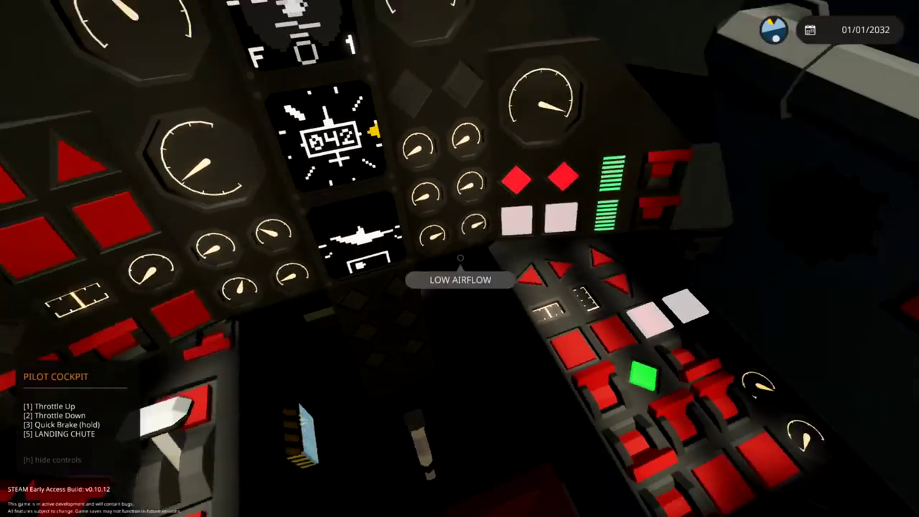
key(v)
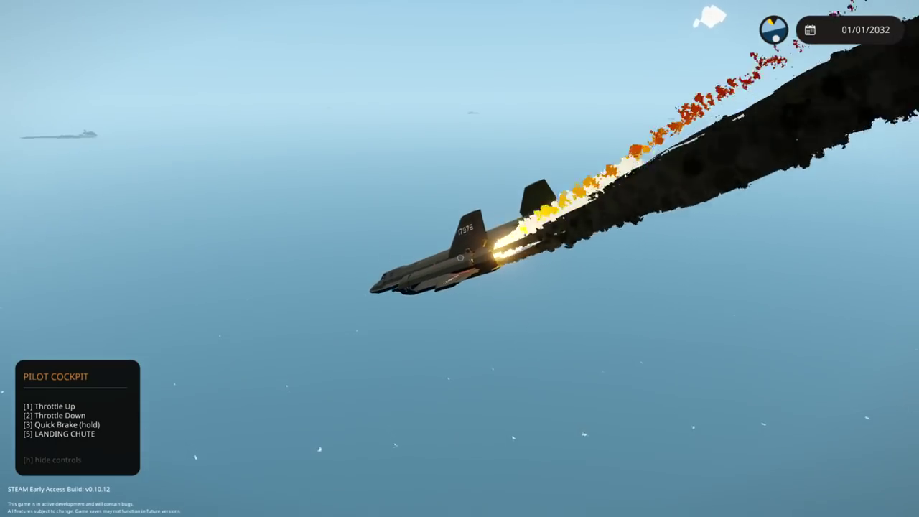
key(v)
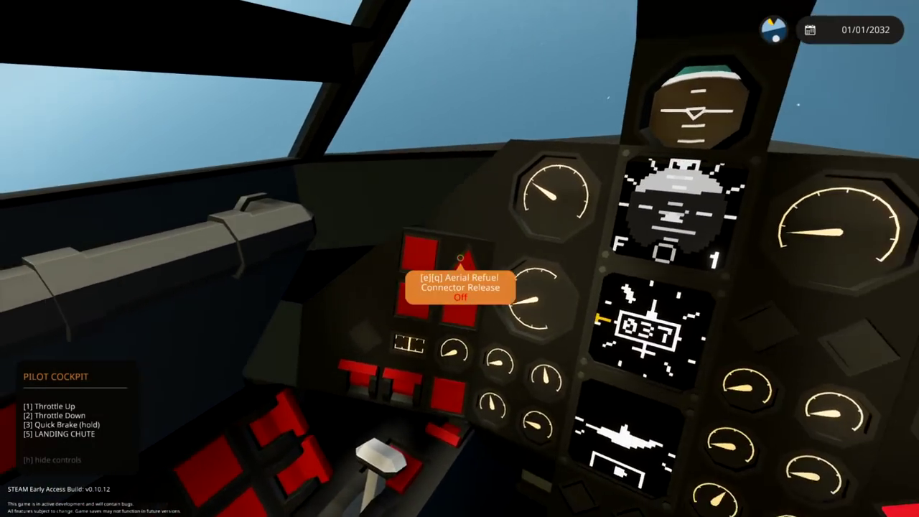
Deploy the landing chute with key 5 and ditch the jet in the sea
key(v)
key(5)
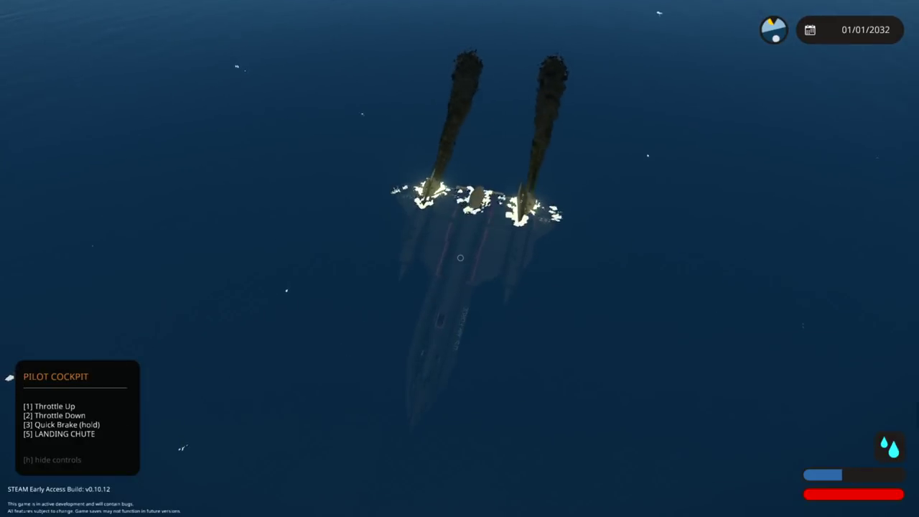
key(v)
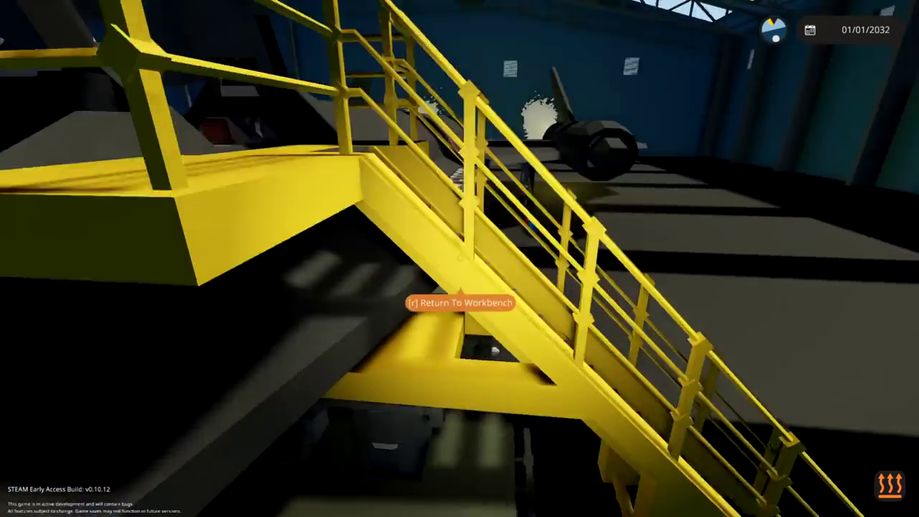
Start the ground tug's engine from its driver seat, then step out
key(f)
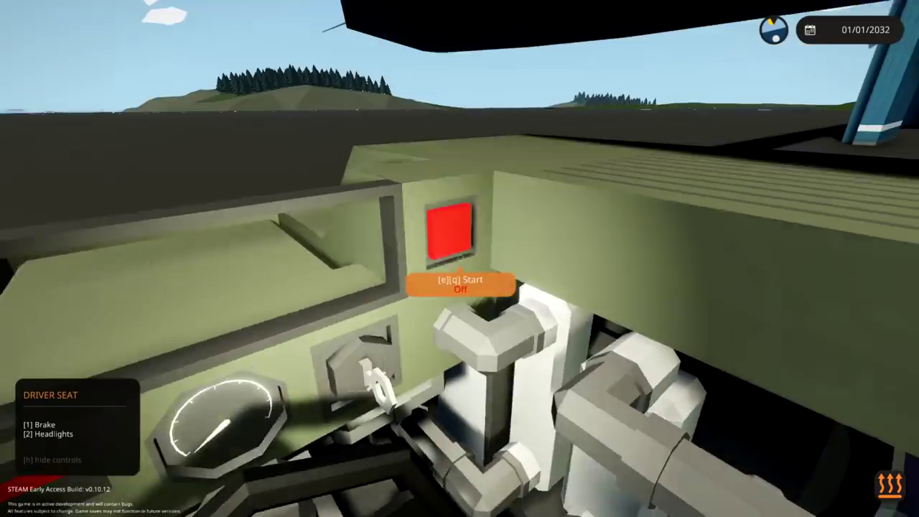
key(q)
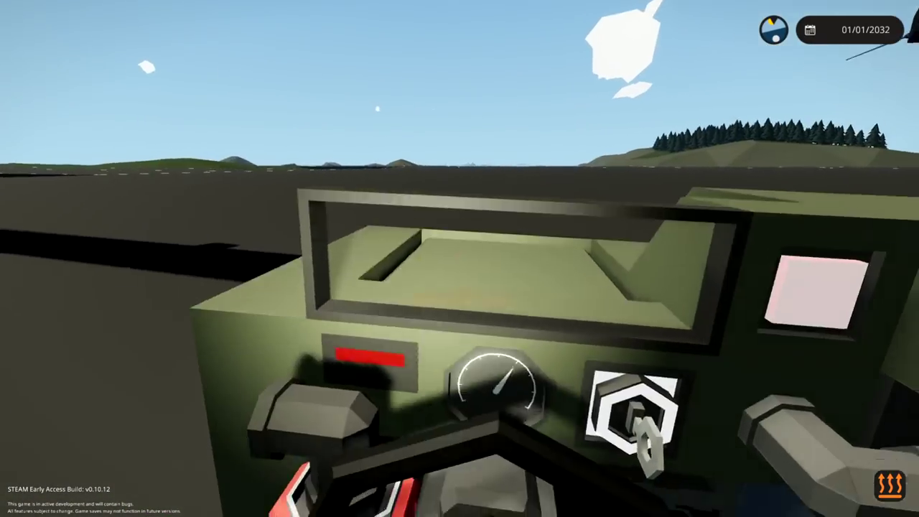
key(f)
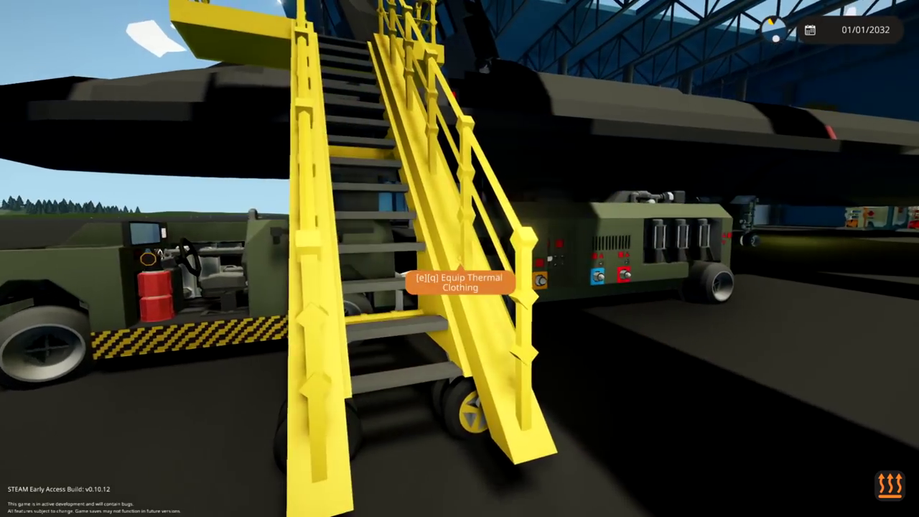
Climb the yellow stairs to the cockpit and take the SR-71 pilot seat
key(w)
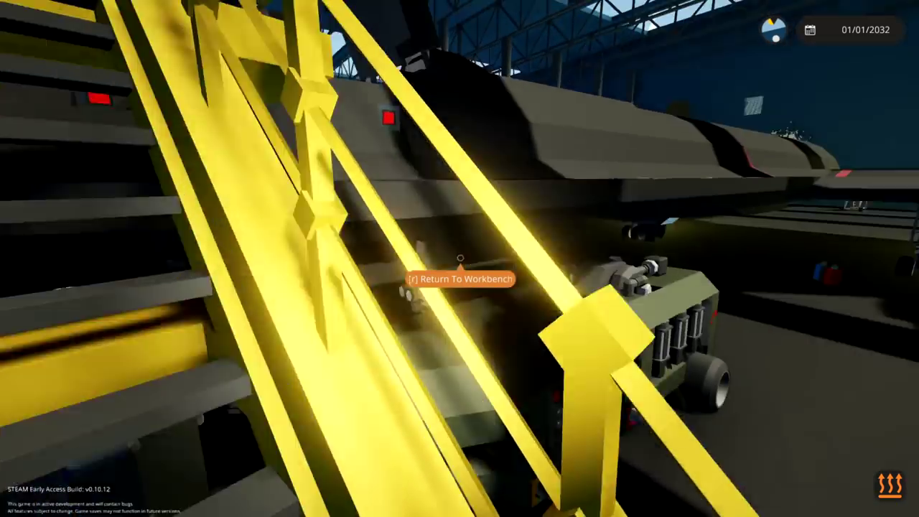
key(w)
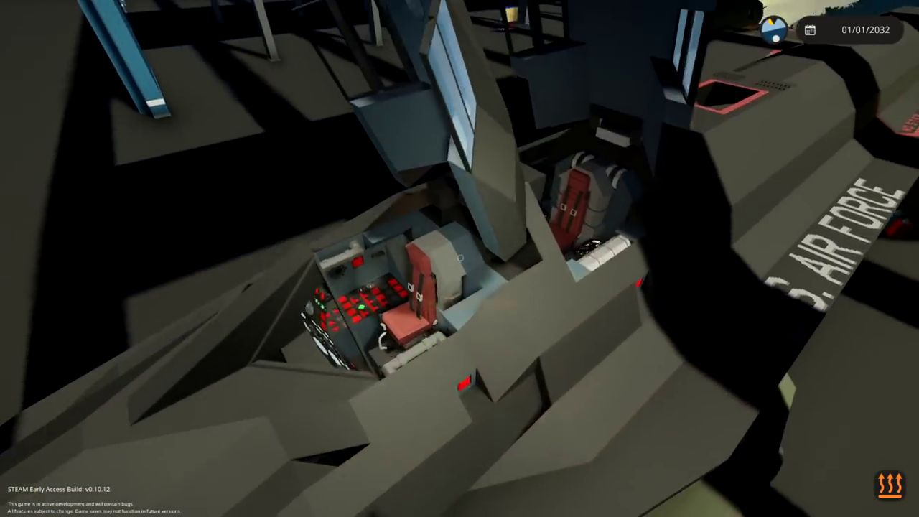
key(w)
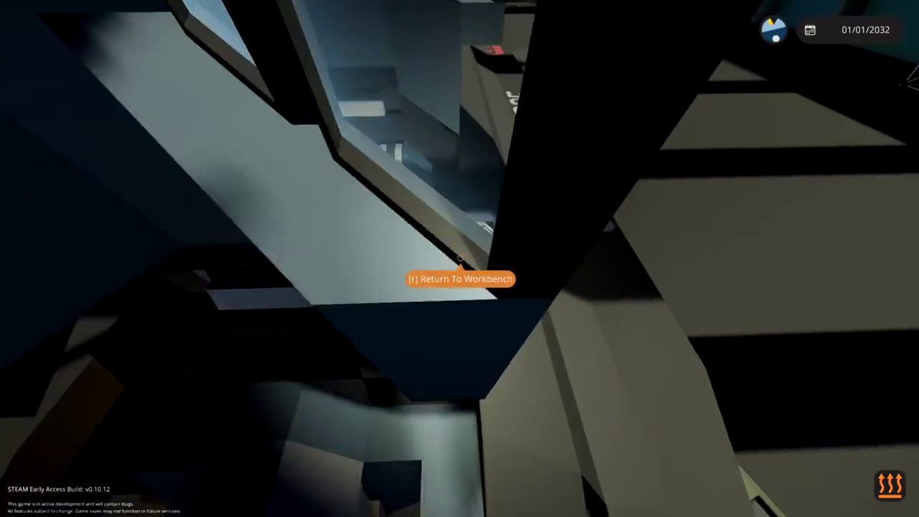
key(w)
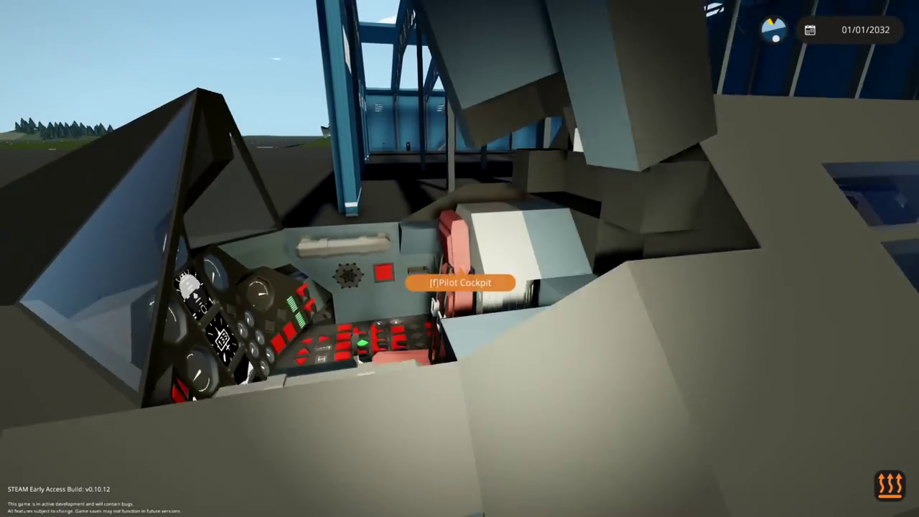
key(f)
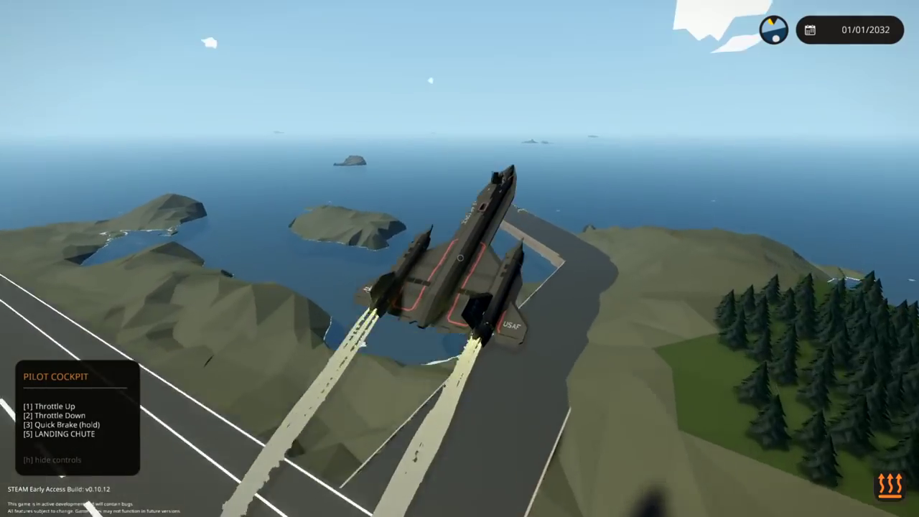
Cruise over the ocean, watching from outside as the jet passes through the gap
key(v)
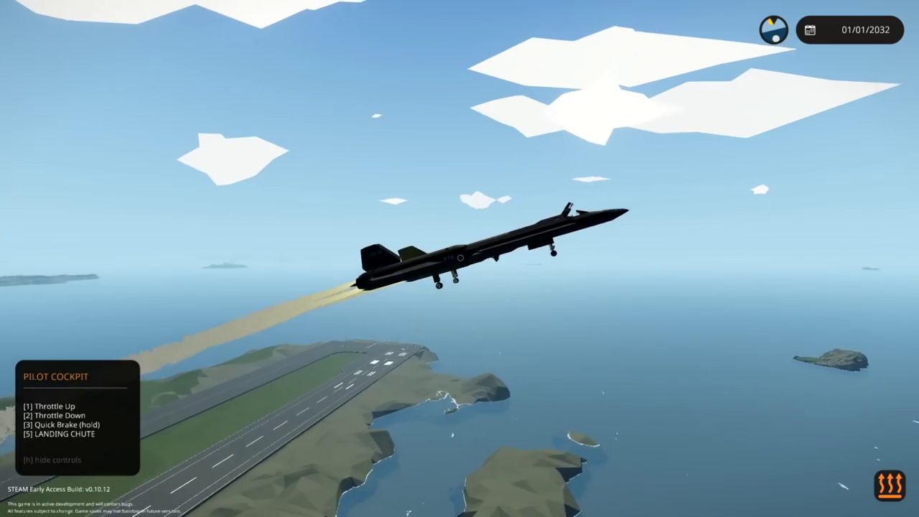
key(v)
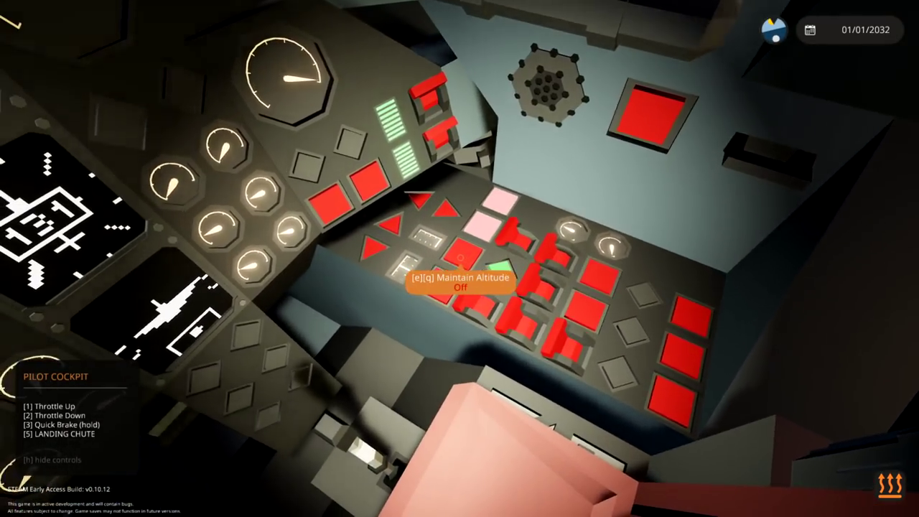
key(c)
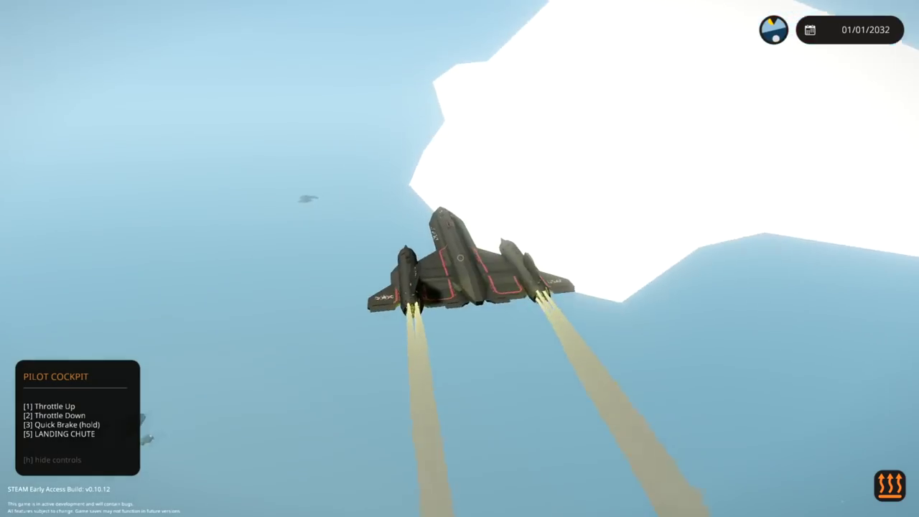
key(c)
key(c)
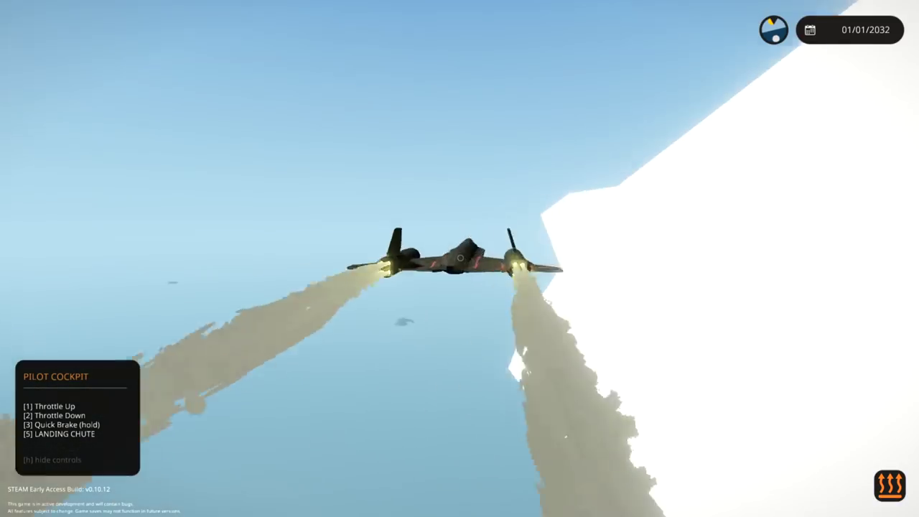
key(c)
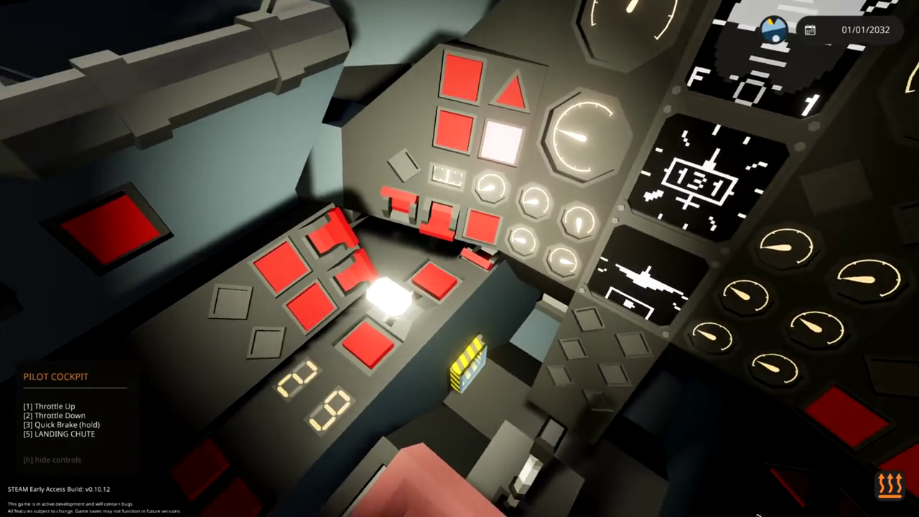
scroll(460, 258, up, 5)
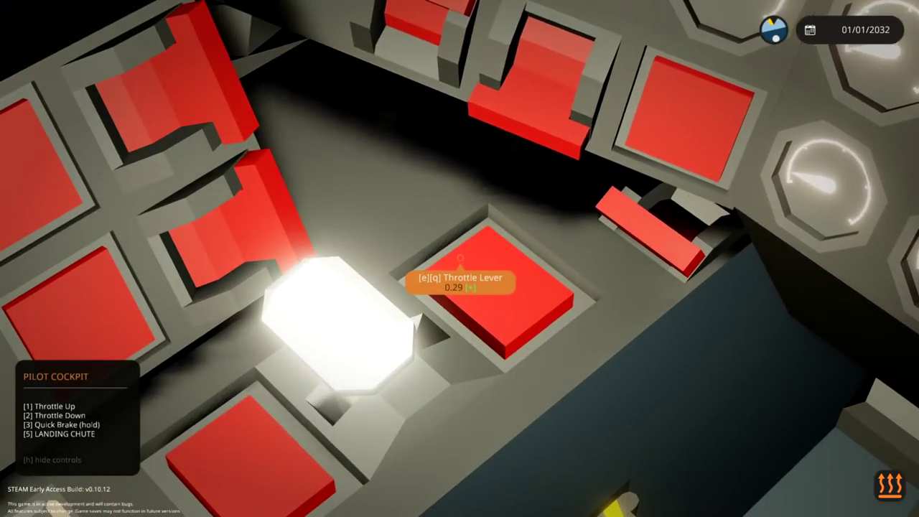
Check the landing chute and shock-cone switches in the cockpit between exterior views
key(c)
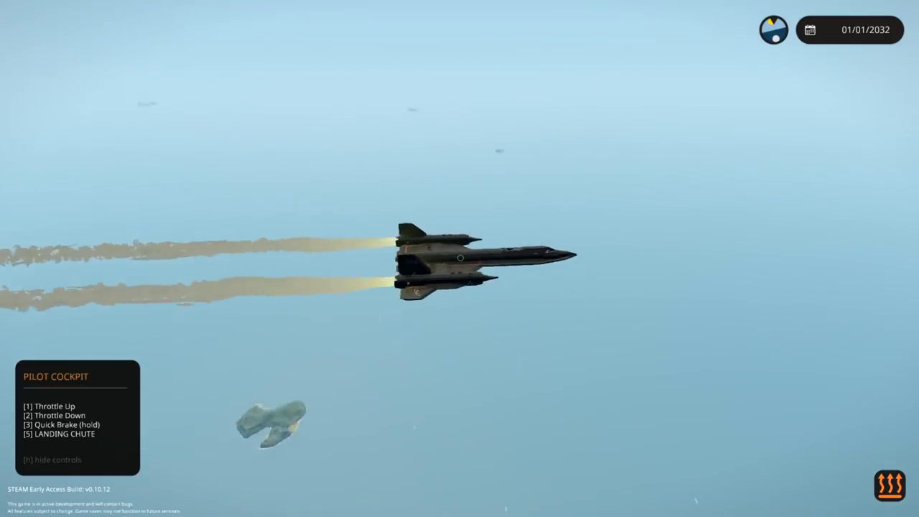
key(c)
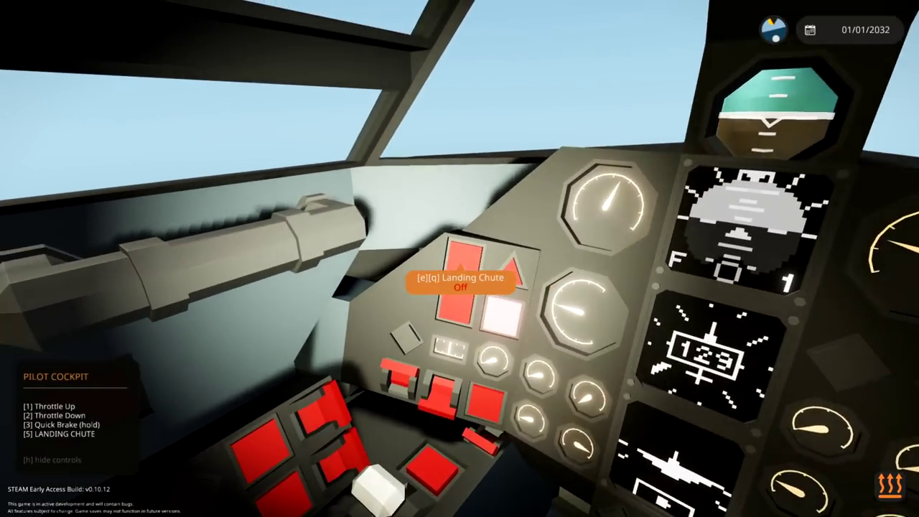
key(v)
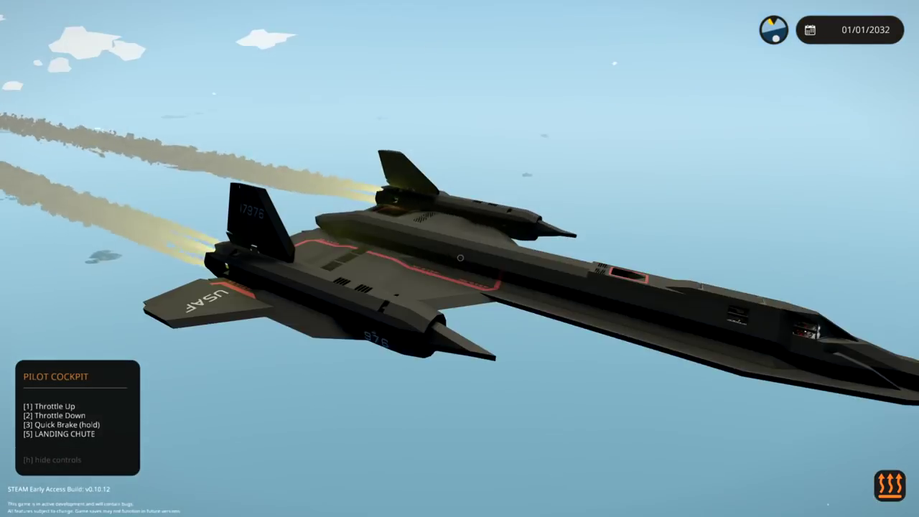
key(Tab)
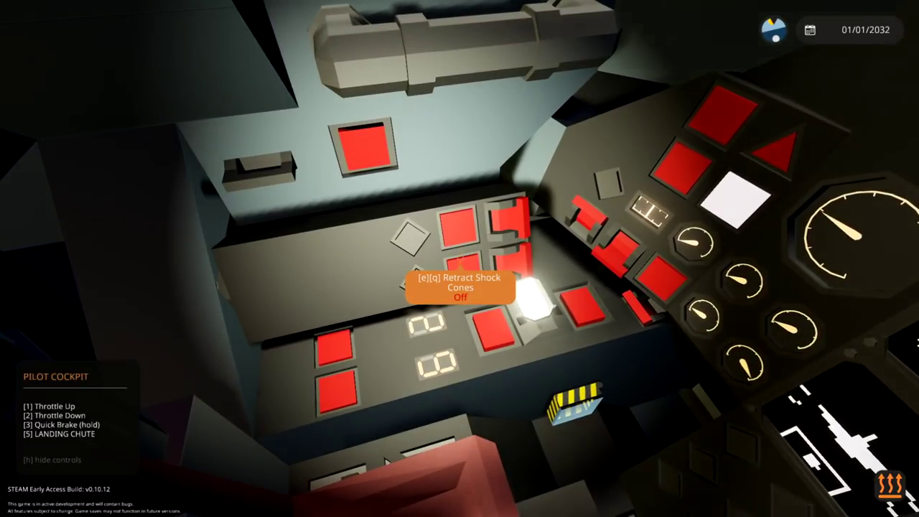
key(Tab)
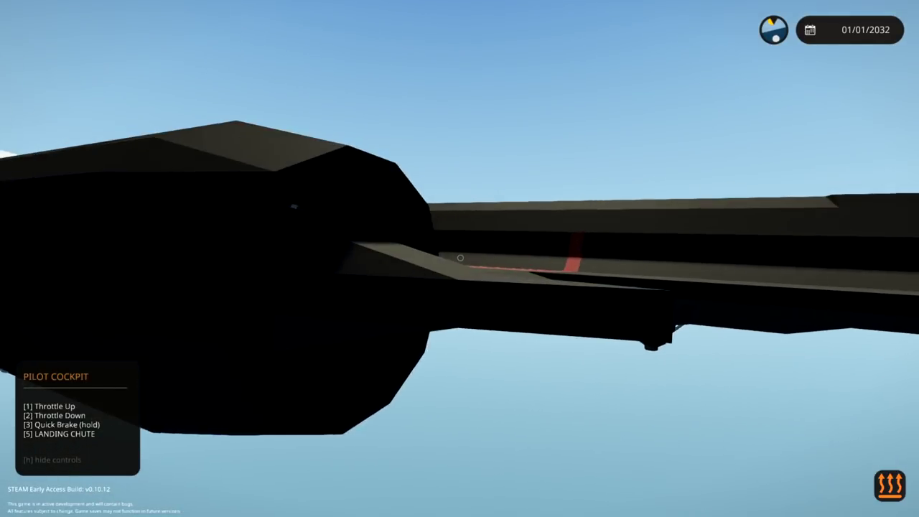
Check airspeed in the cockpit while climbing, then follow the jet from behind at ~581 km/h
key(Tab)
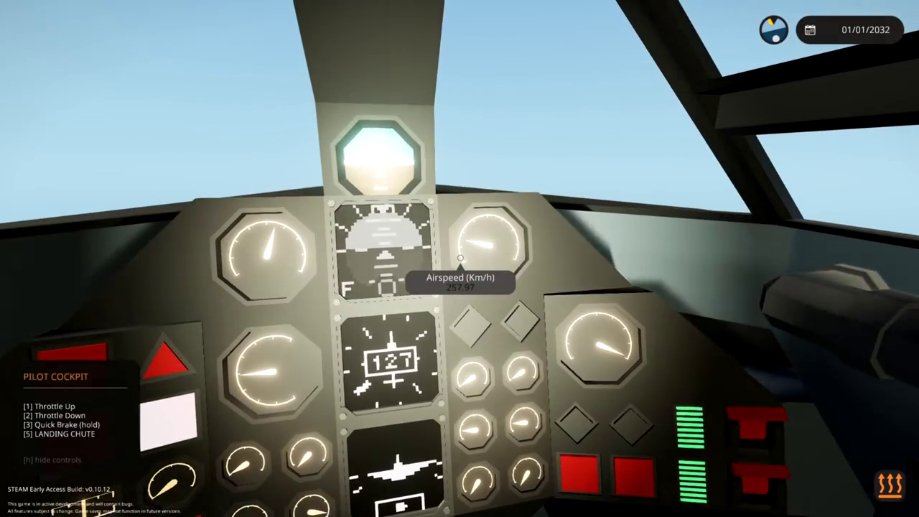
key(Tab)
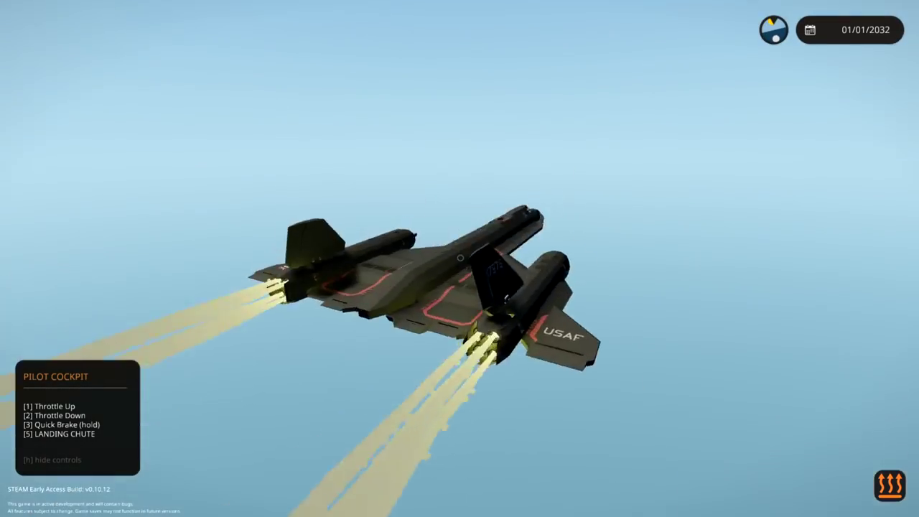
key(Tab)
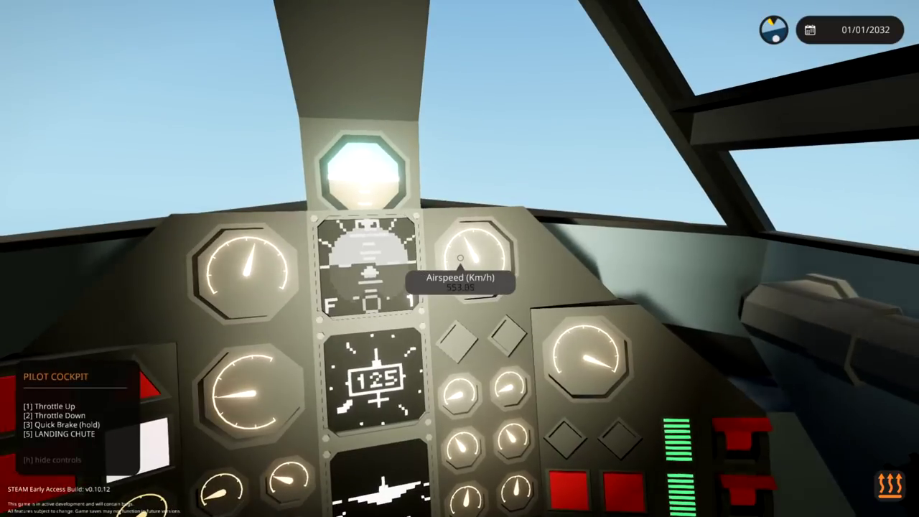
key(c)
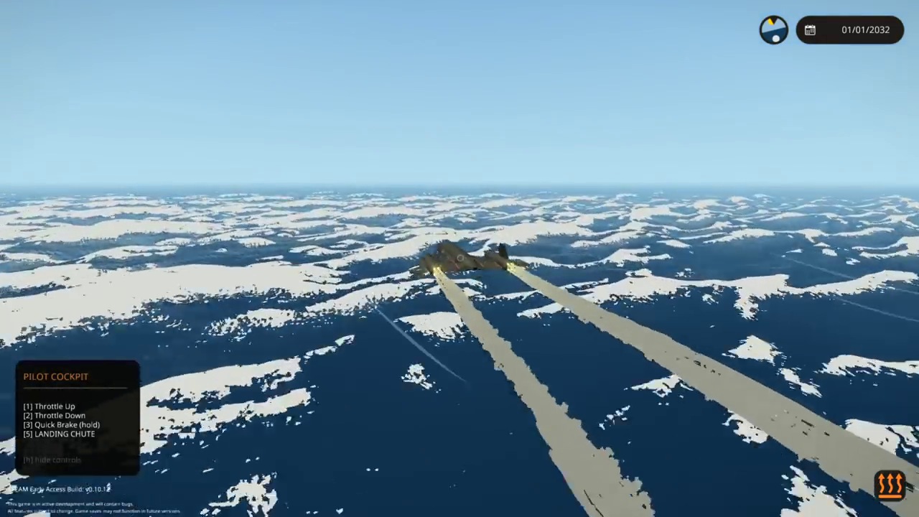
key(v)
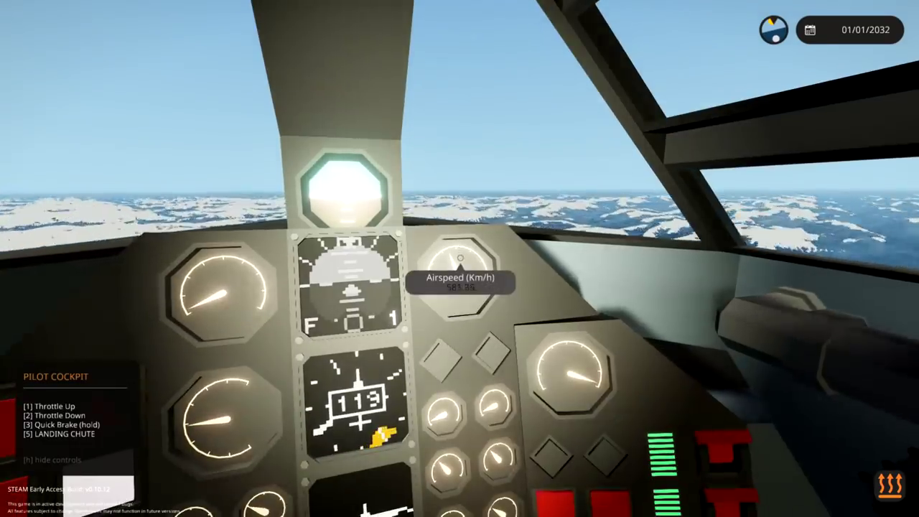
key(v)
key(v)
key(v)
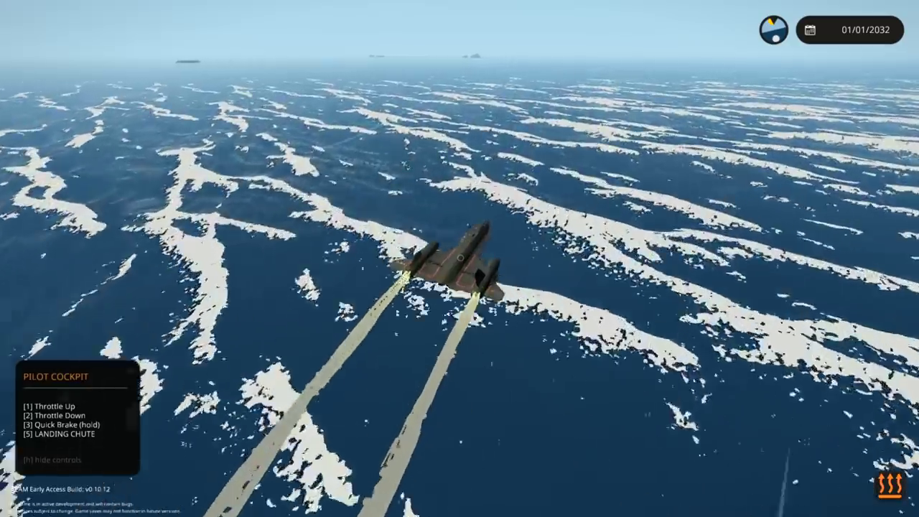
Glance at the world map, then orbit the chase camera to the jet's side
key(m)
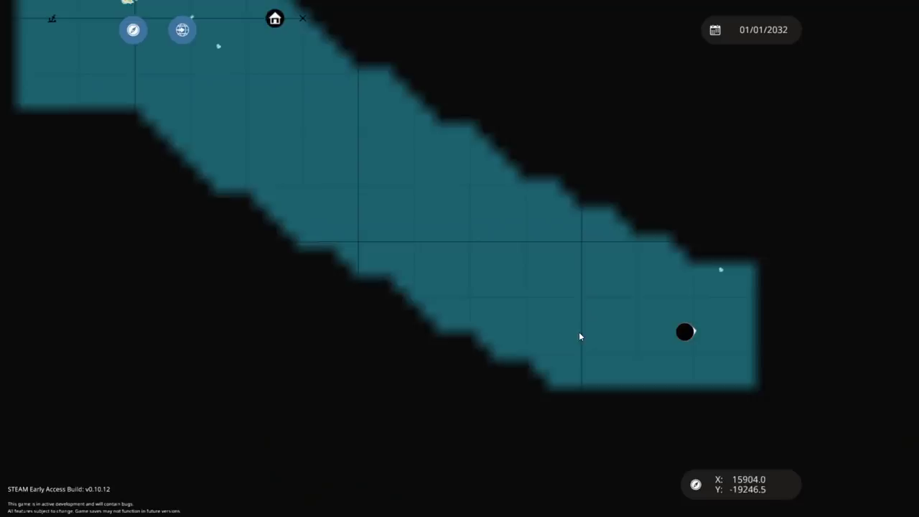
scroll(579, 332, down, 5)
key(m)
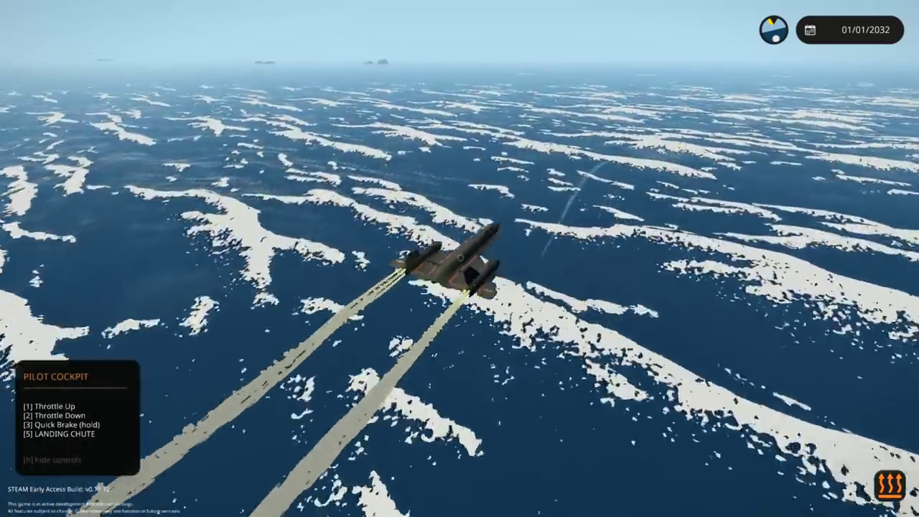
drag(460, 259, 647, 216)
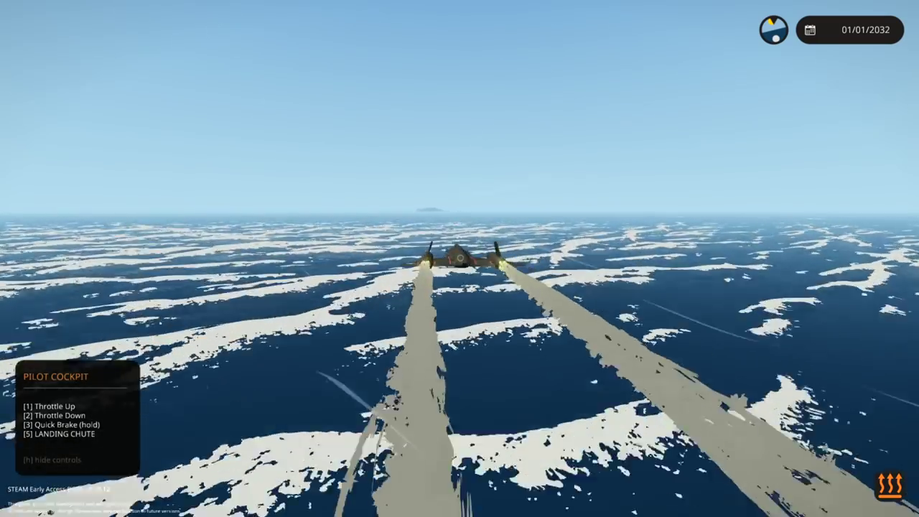
Check the jet's position on the map, then fly low past the green islands
key(m)
drag(586, 265, 262, 128)
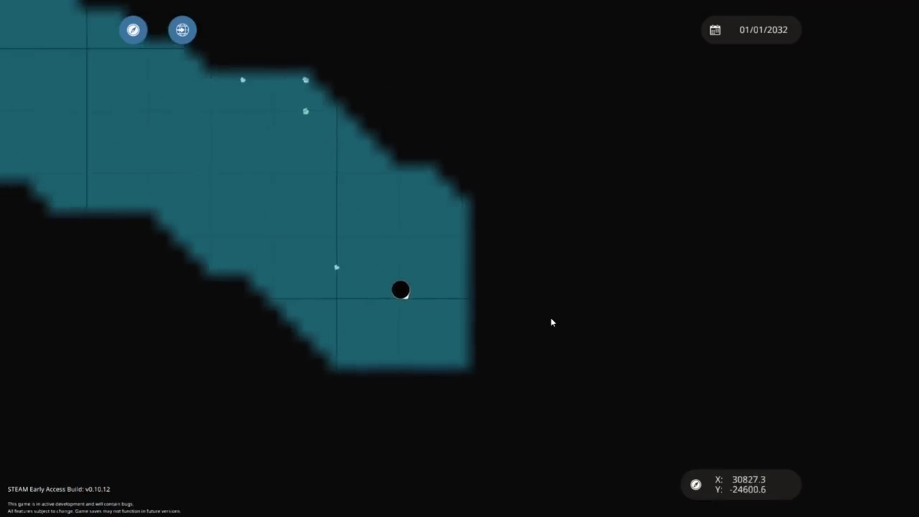
key(m)
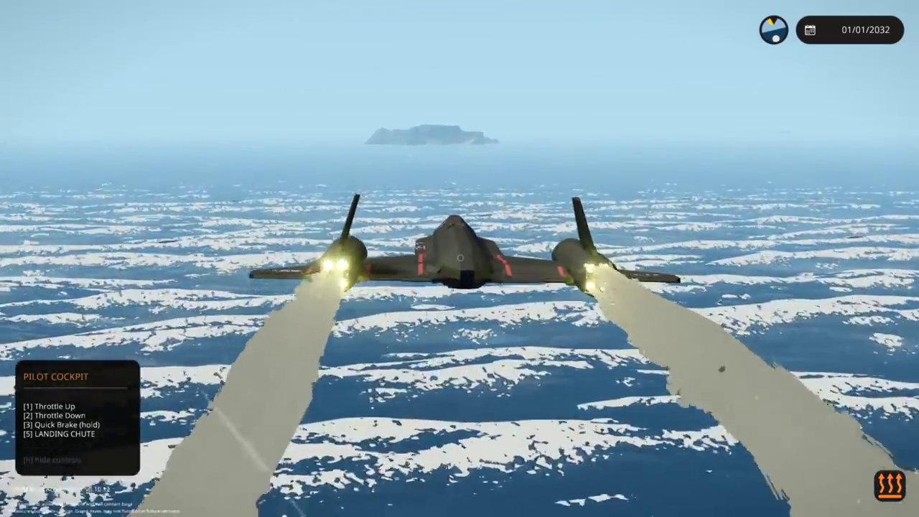
scroll(460, 258, down, 3)
key(v)
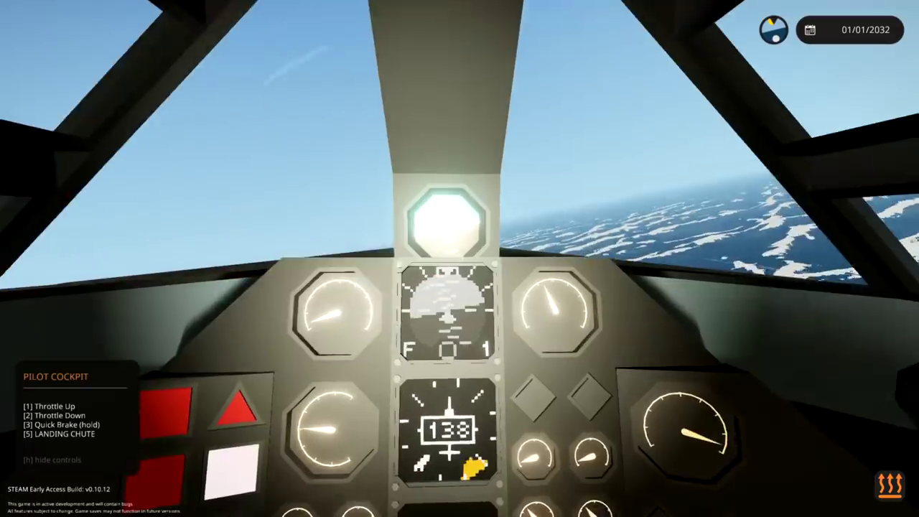
key(v)
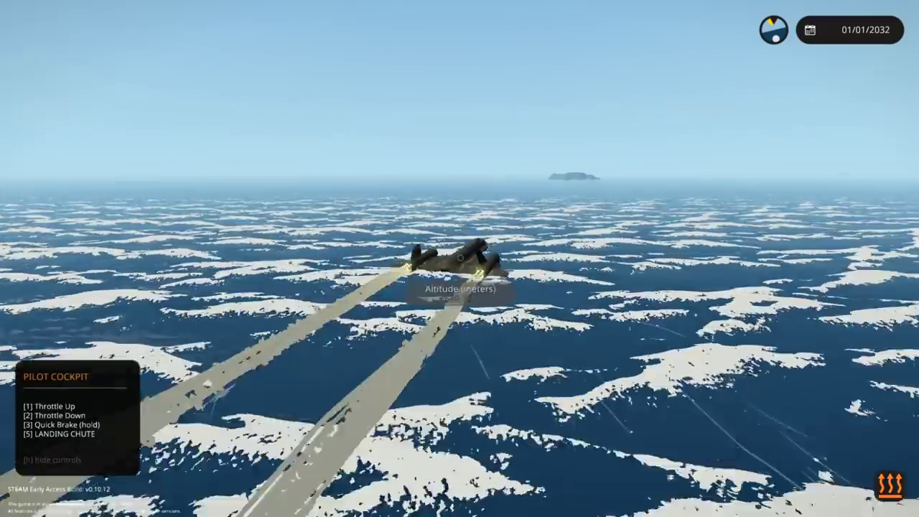
scroll(460, 258, up, 3)
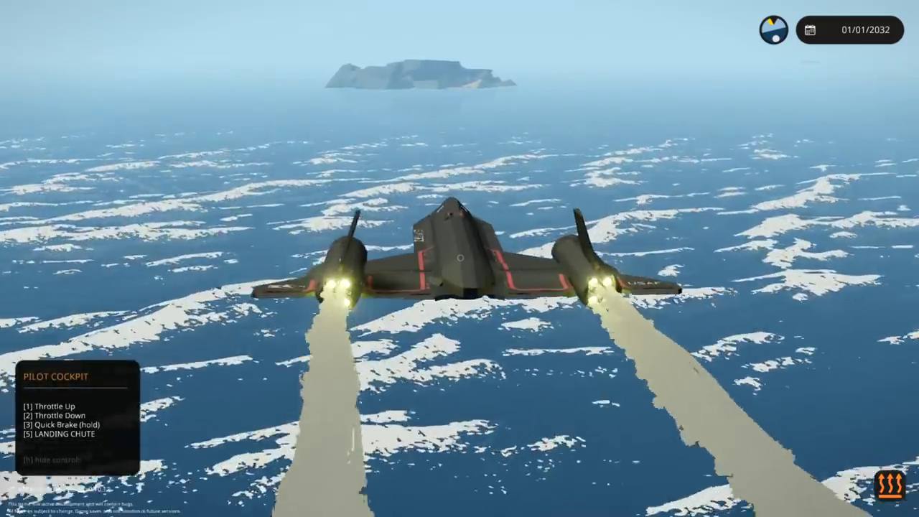
drag(460, 258, 575, 258)
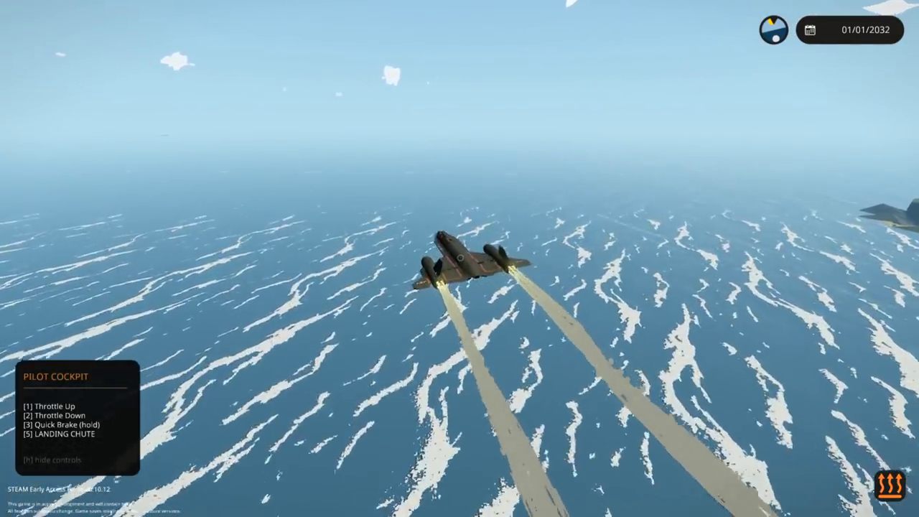
Set a map waypoint at the home islands, then nudge the throttle up from the cockpit
key(m)
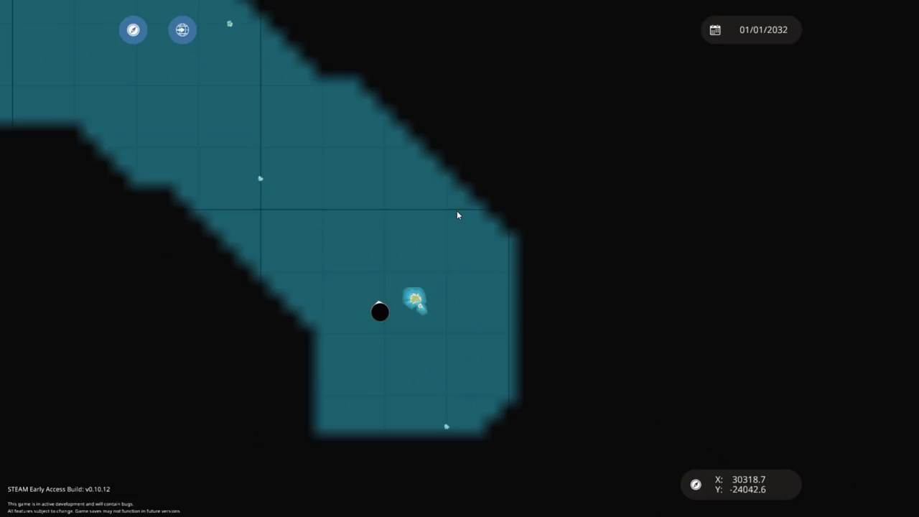
scroll(492, 295, down, 3)
scroll(492, 294, down, 3)
scroll(340, 188, up, 3)
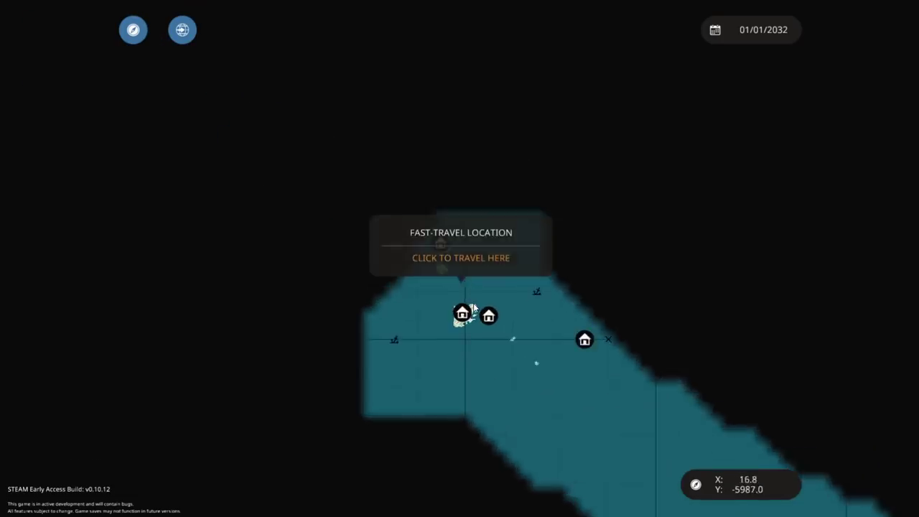
scroll(431, 323, up, 4)
drag(546, 287, 423, 367)
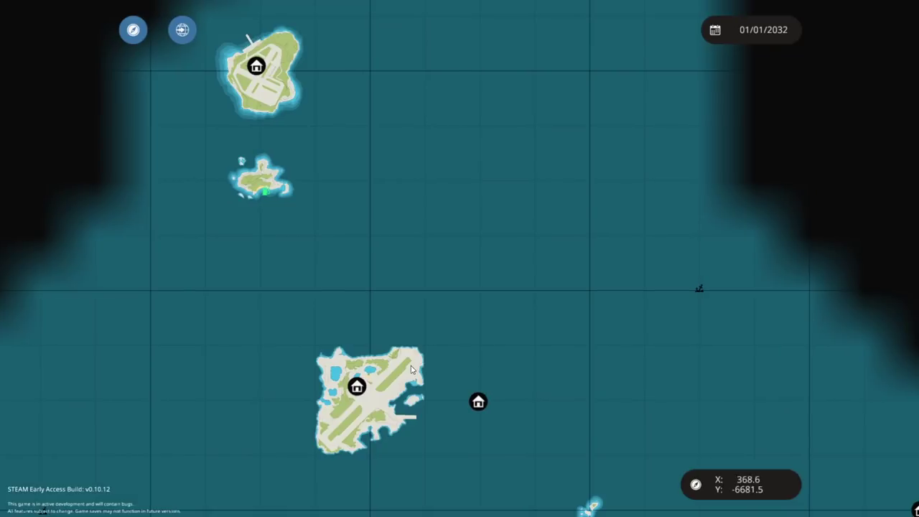
click(437, 374)
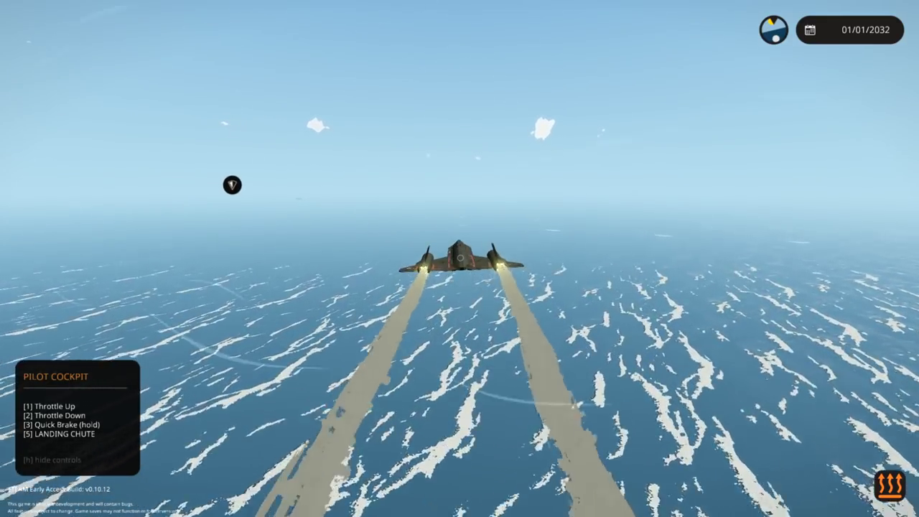
key(ctrl)
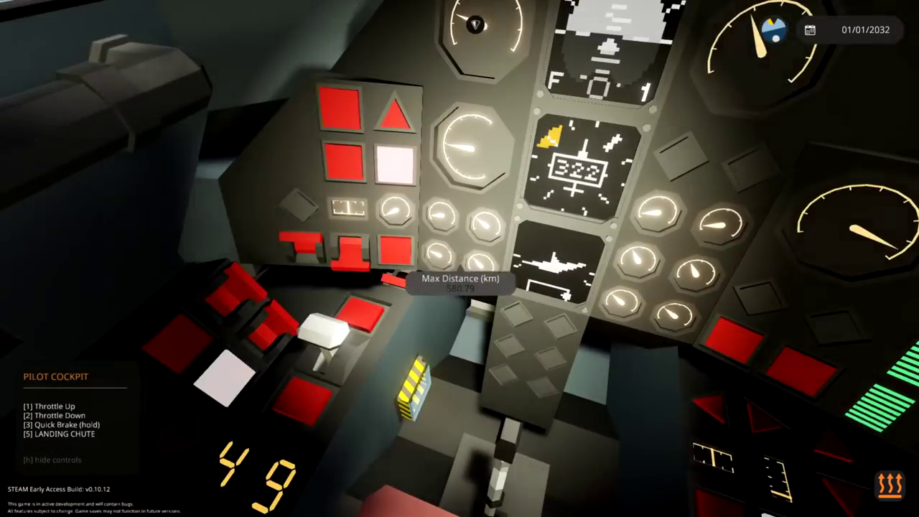
key(1)
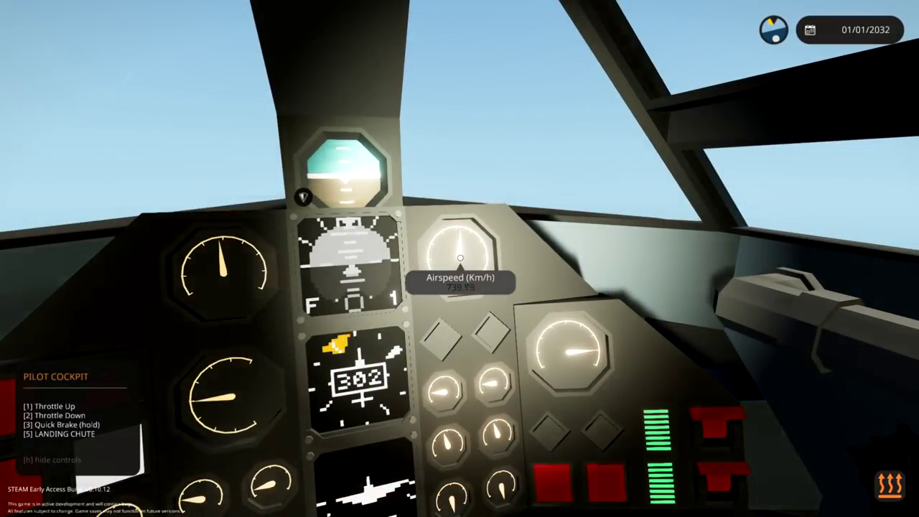
Check the Time of Day/Weather creative options with wind at 100%, then watch from behind
key(Escape)
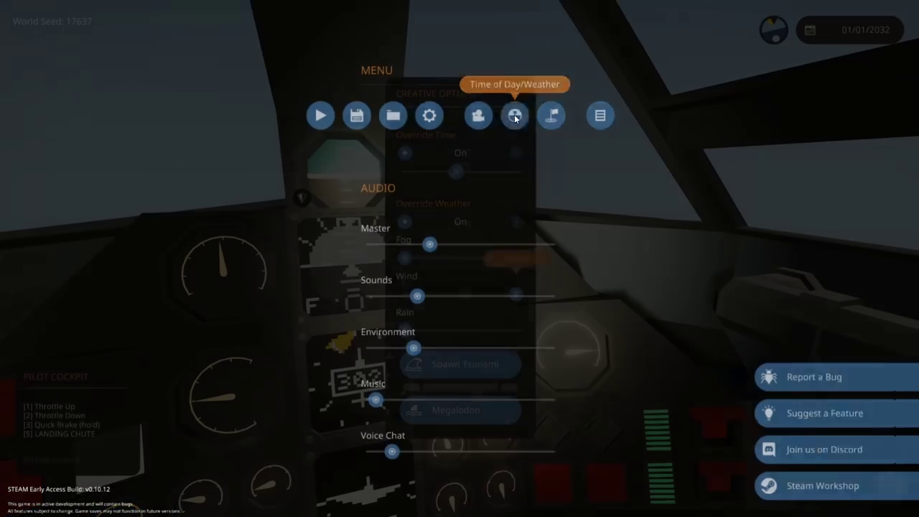
click(515, 115)
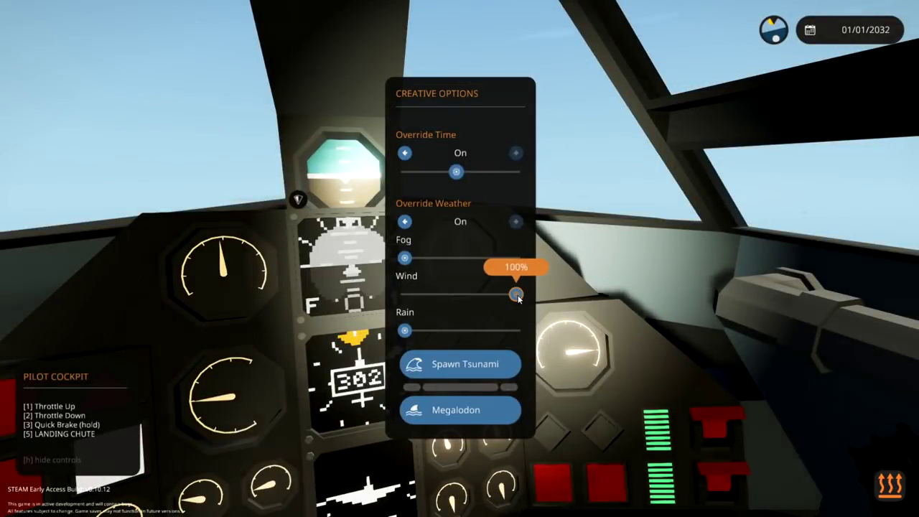
key(Escape)
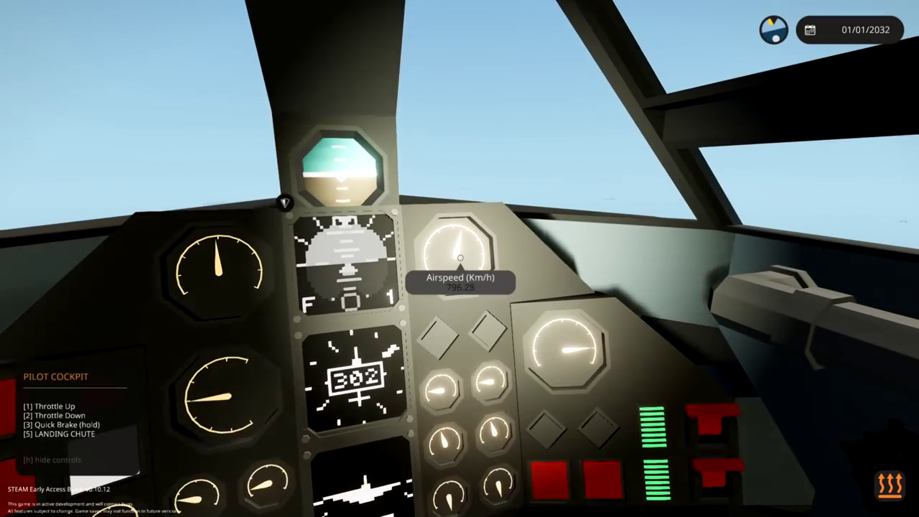
key(c)
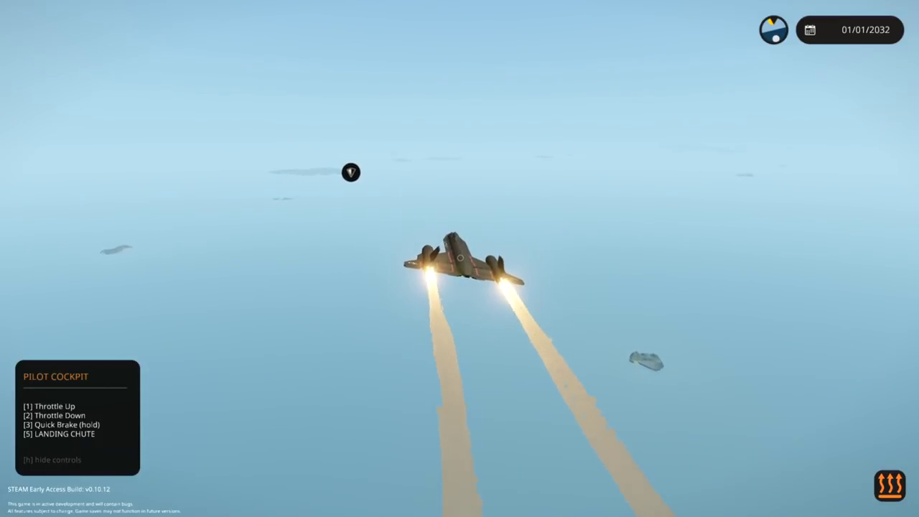
Ease the throttle back twice with Q, checking airspeed between cockpit and chase views
key(c)
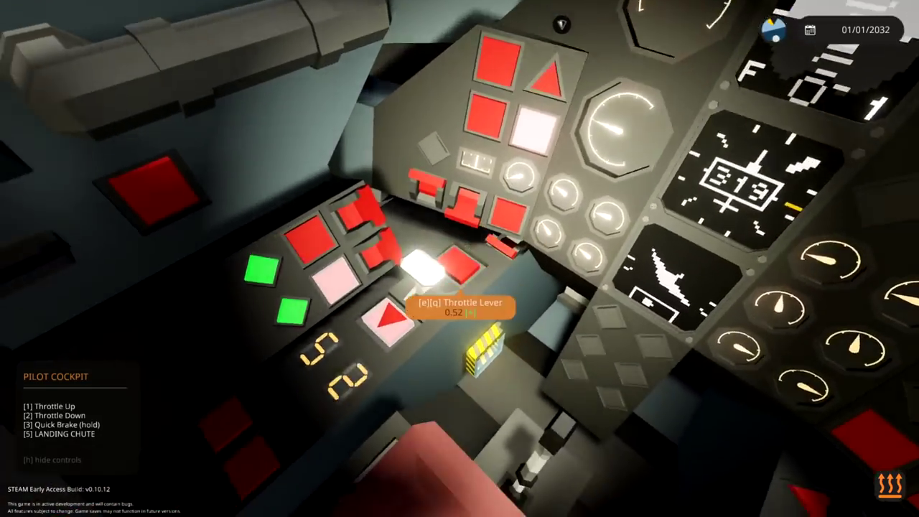
key(q)
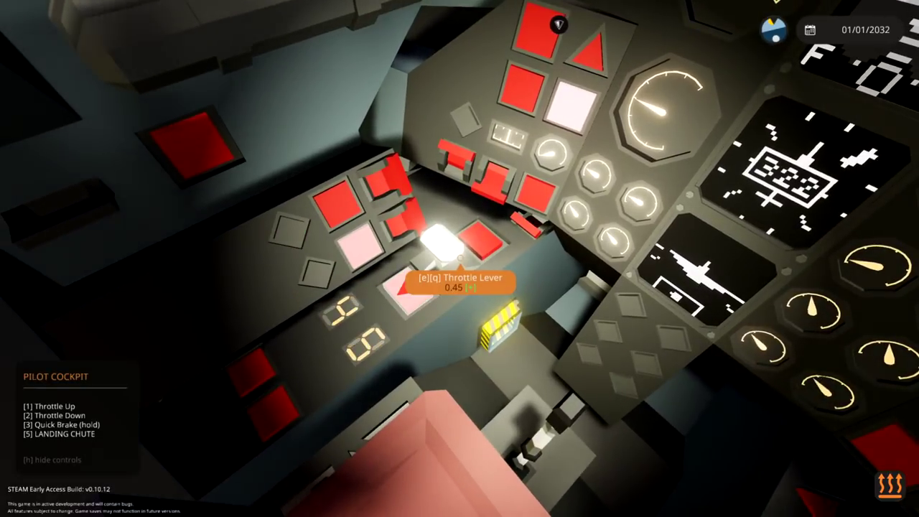
key(q)
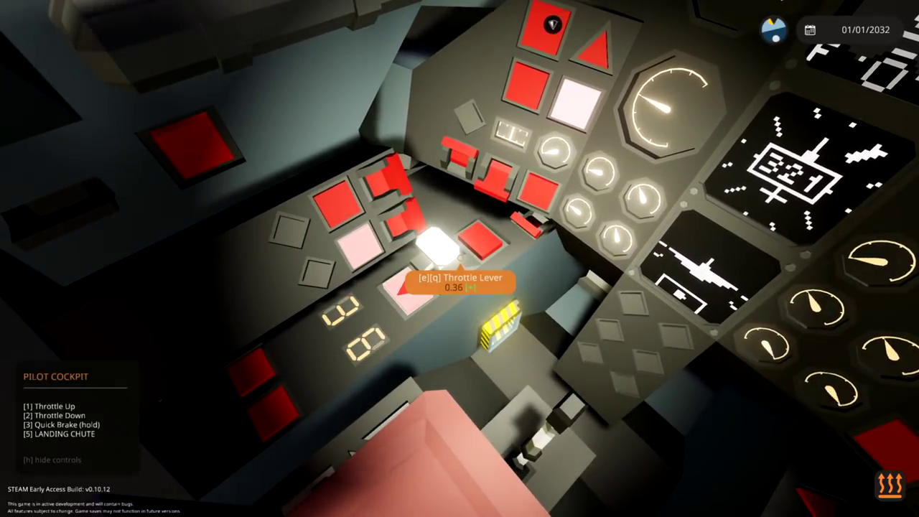
key(c)
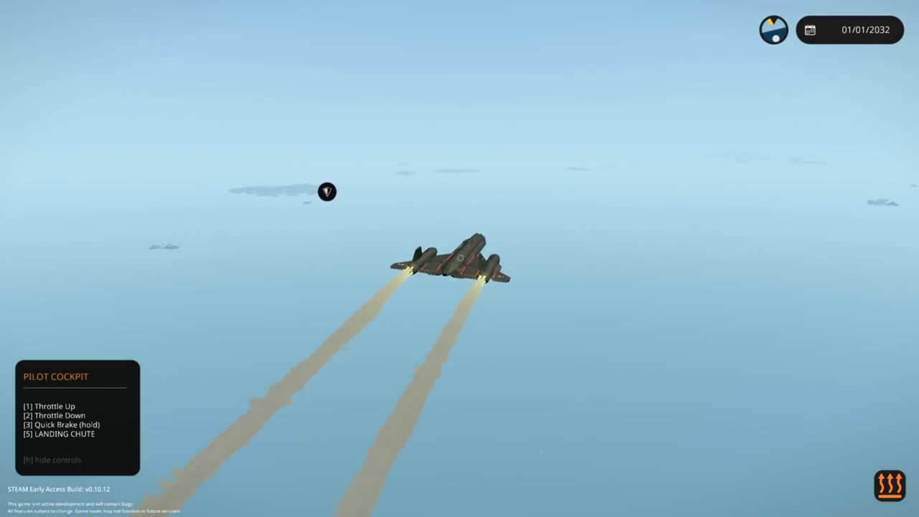
key(c)
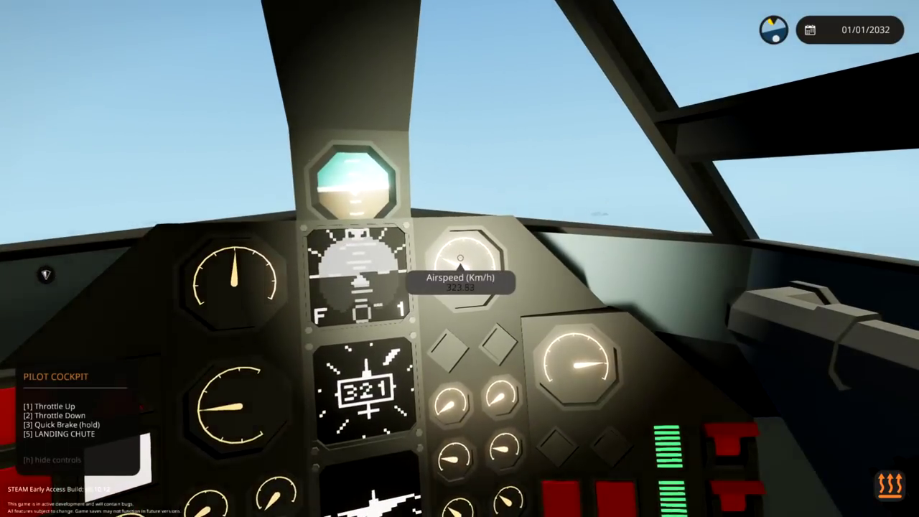
key(c)
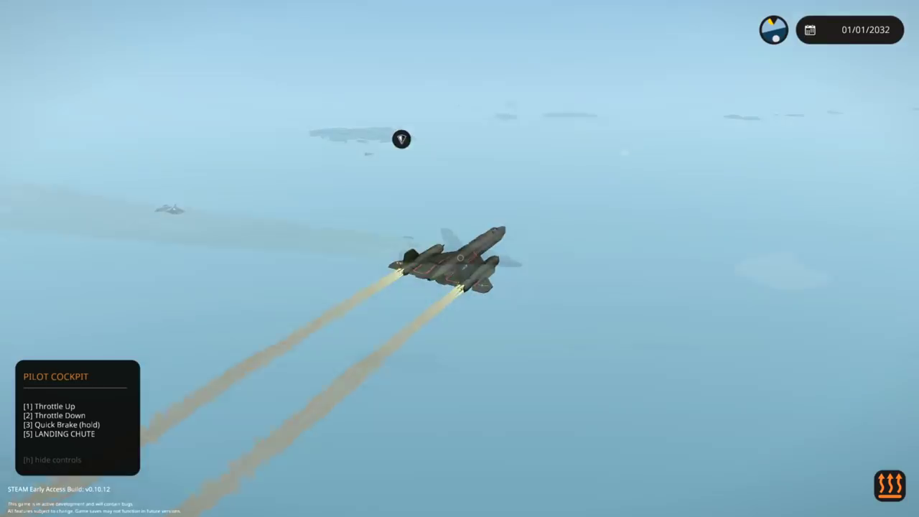
key(c)
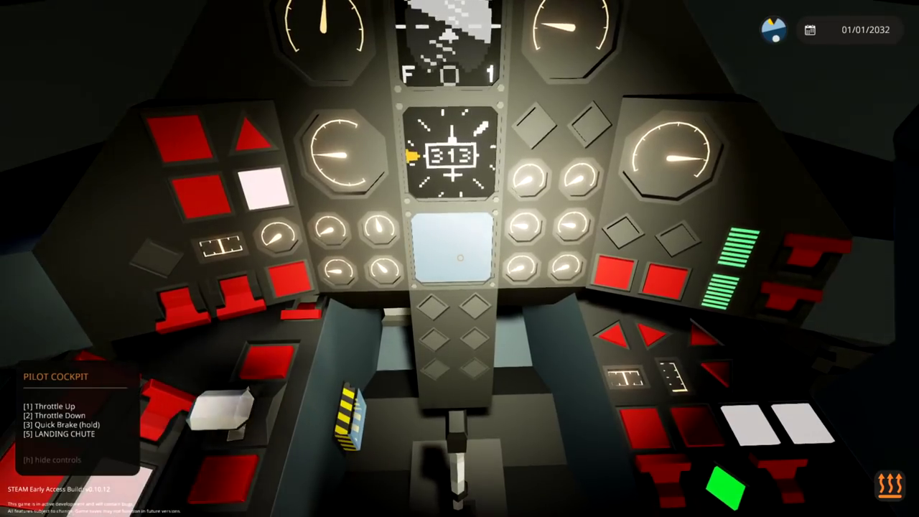
Fly over the islands, flipping repeatedly between cockpit and outside views
key(c)
key(c)
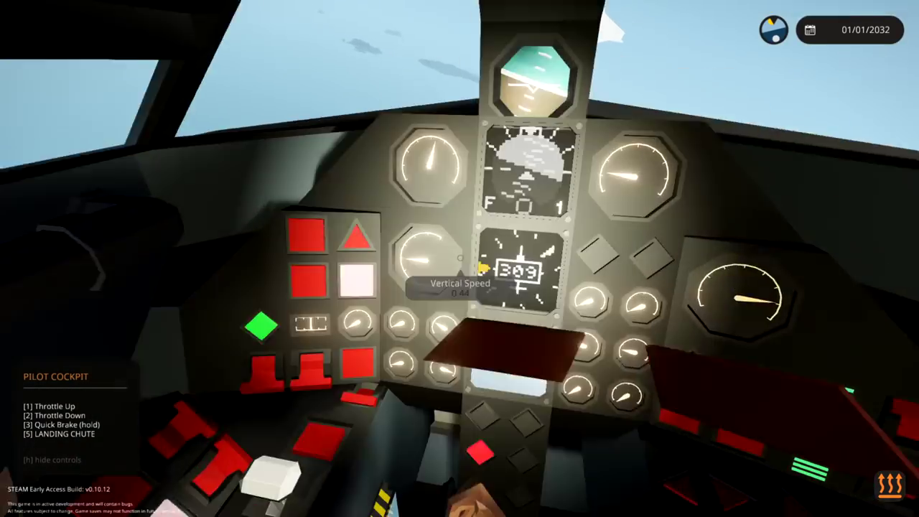
key(c)
key(c)
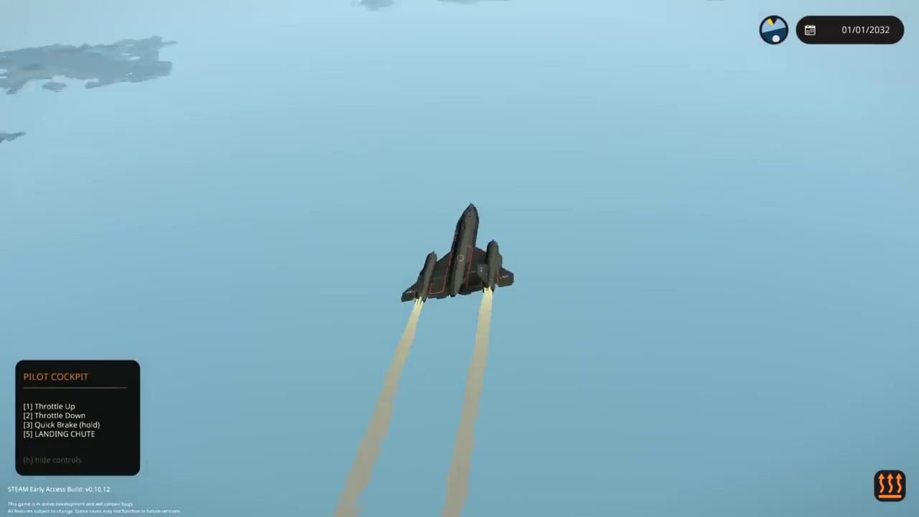
key(c)
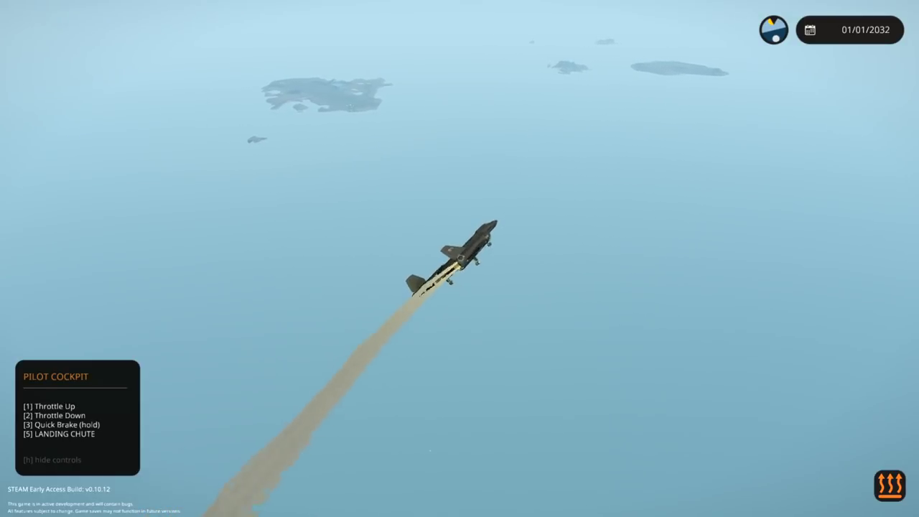
key(c)
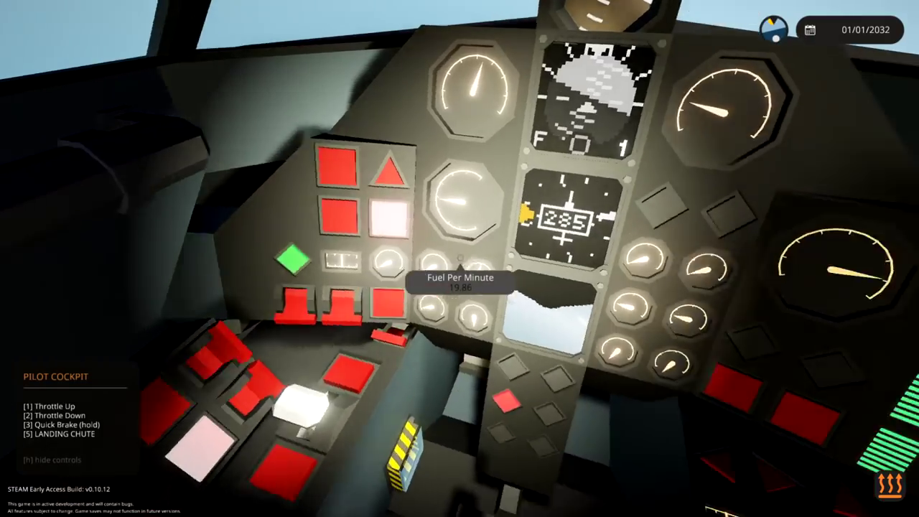
key(c)
scroll(460, 259, down, 5)
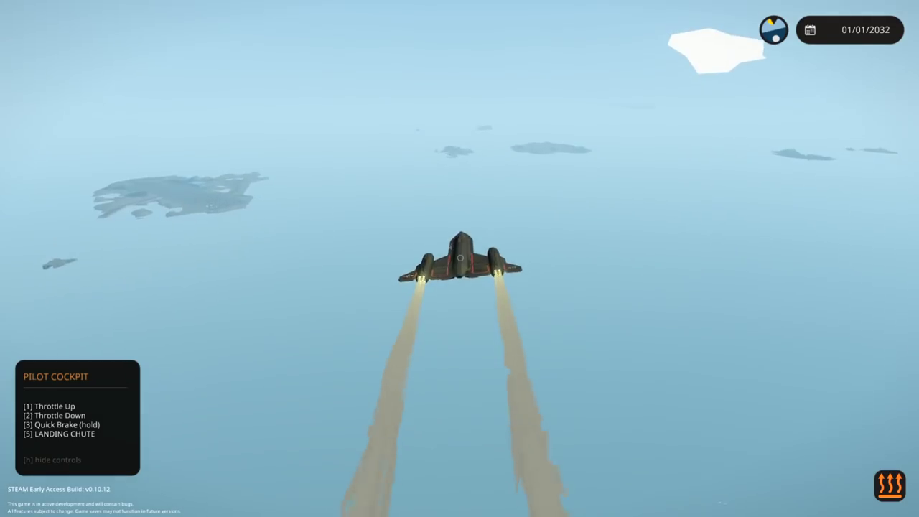
Check the fuel panel, then land on the base runway from the chase view
key(c)
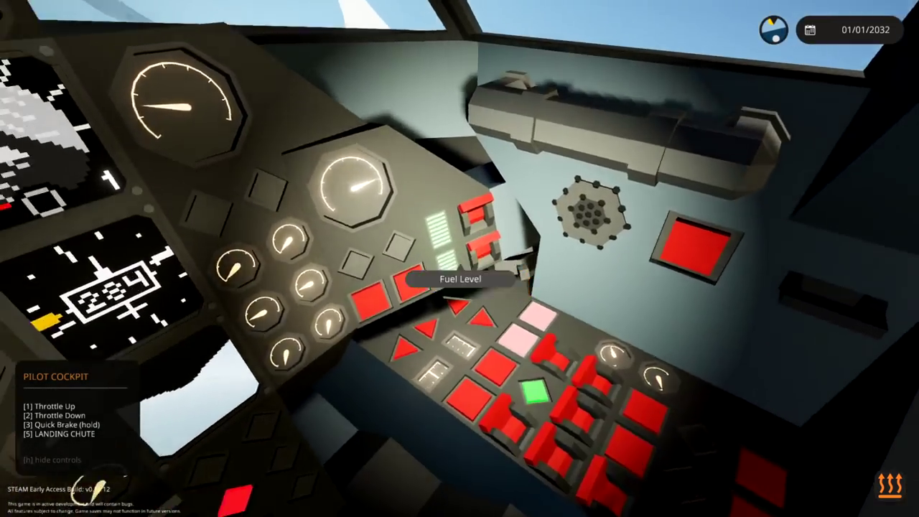
key(c)
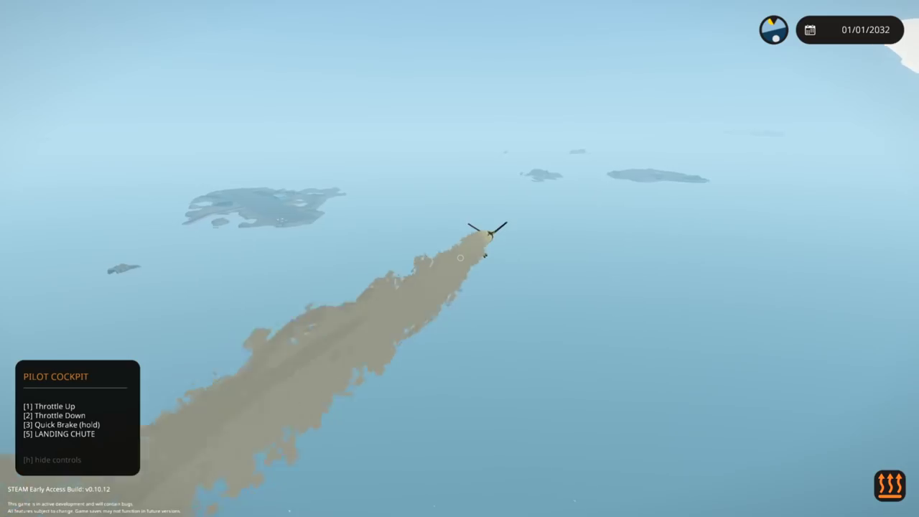
key(c)
scroll(460, 257, up, 5)
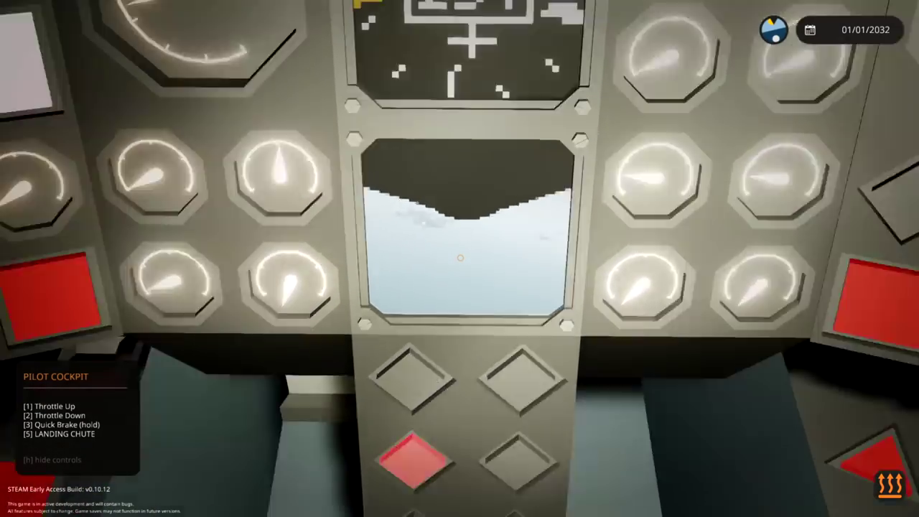
scroll(460, 257, down, 5)
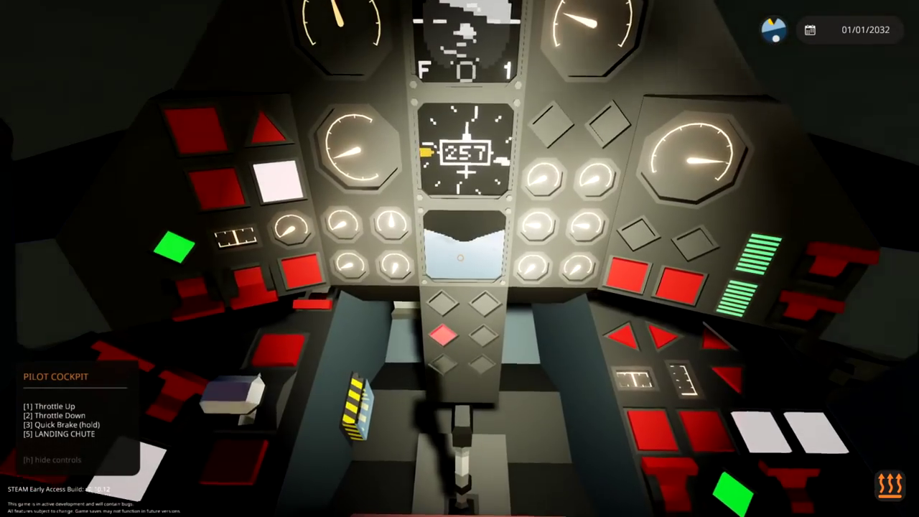
drag(460, 359, 460, 107)
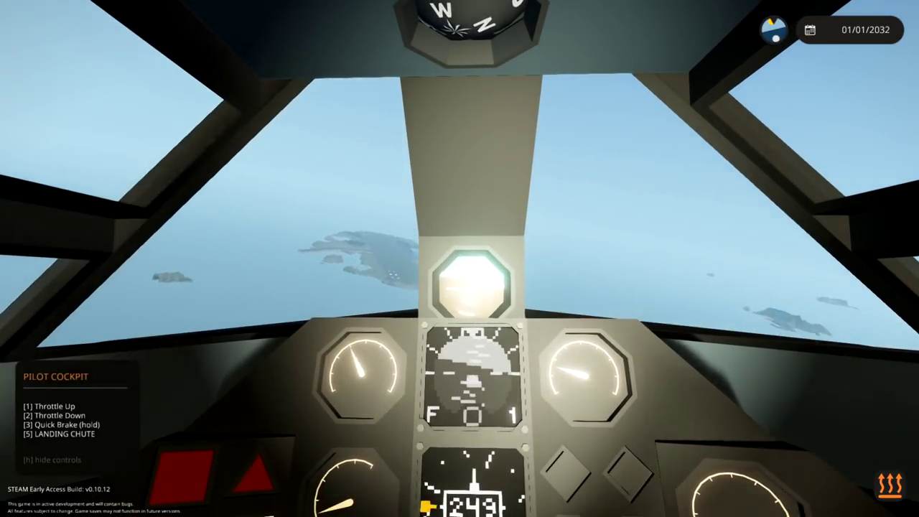
key(c)
drag(460, 216, 460, 359)
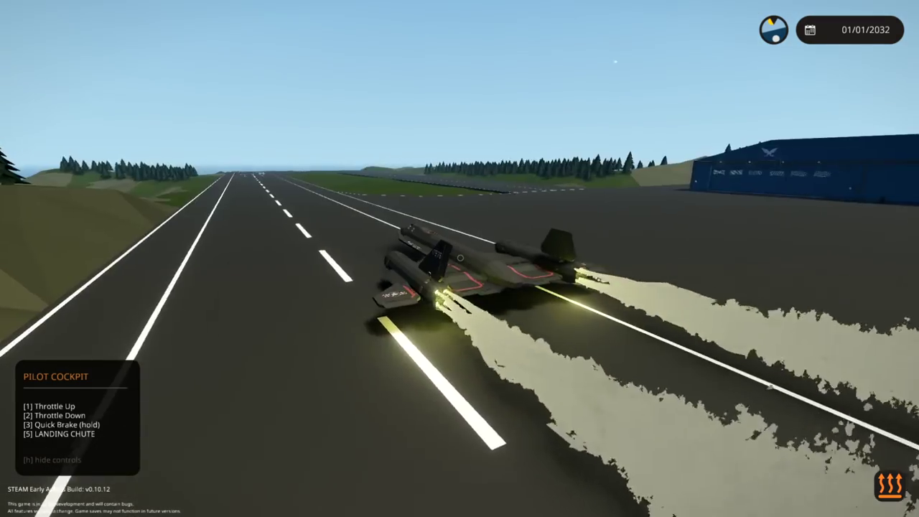
From the cockpit, toggle the Confirm Checklist Step button twice, then leave and retake the pilot seat
key(v)
key(e)
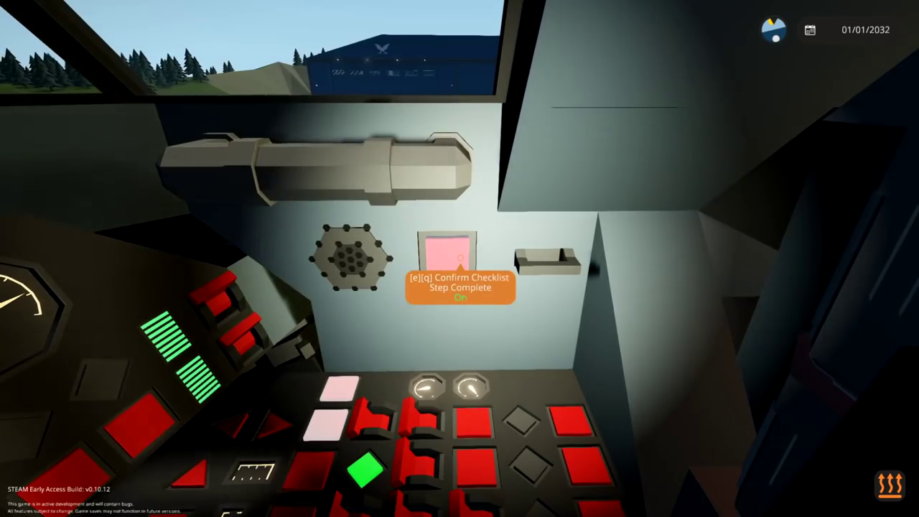
key(q)
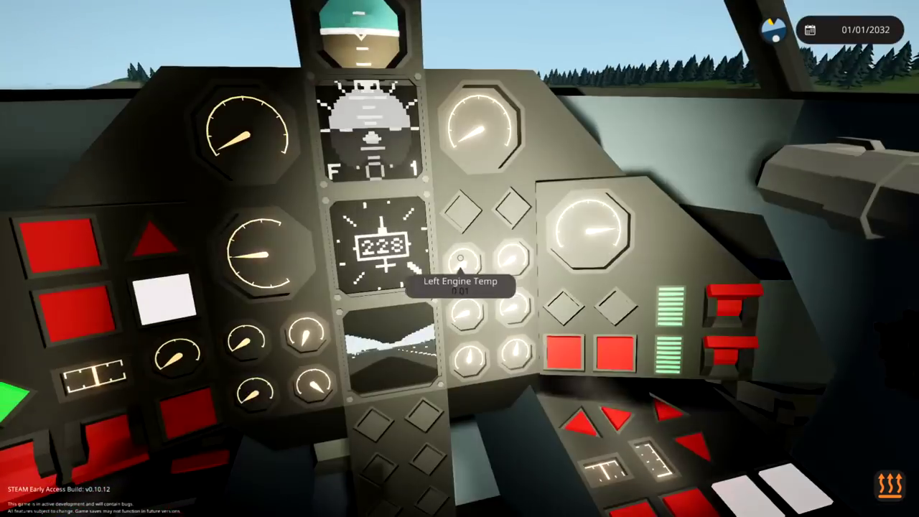
key(e)
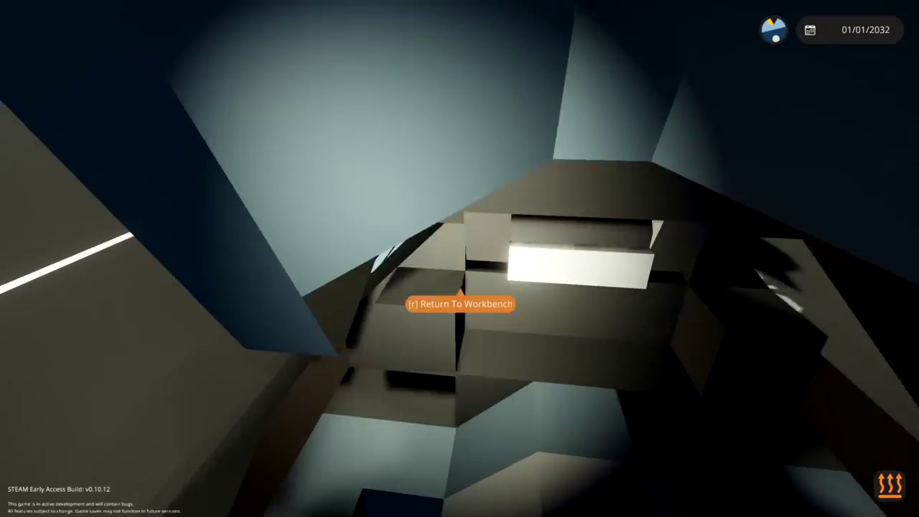
key(f)
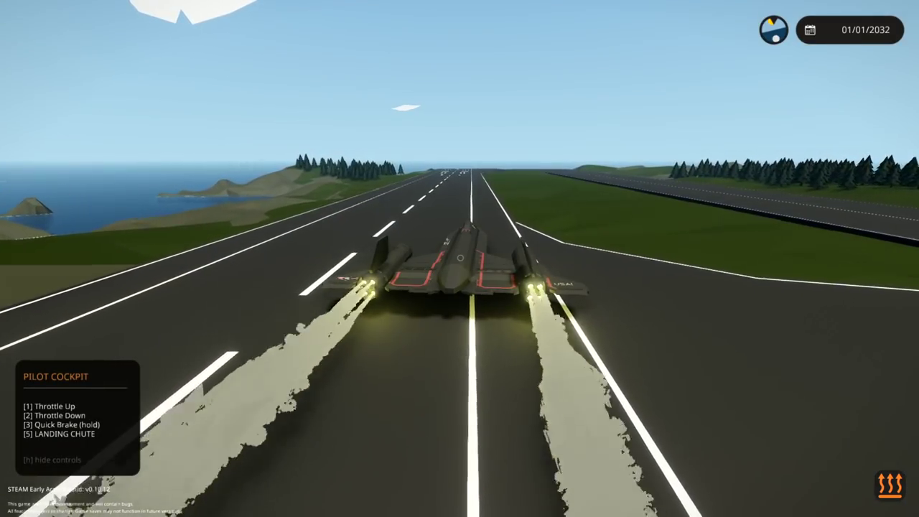
Roll down the base runway and lift off, checking the throttle and gear panel in the cockpit
key(5)
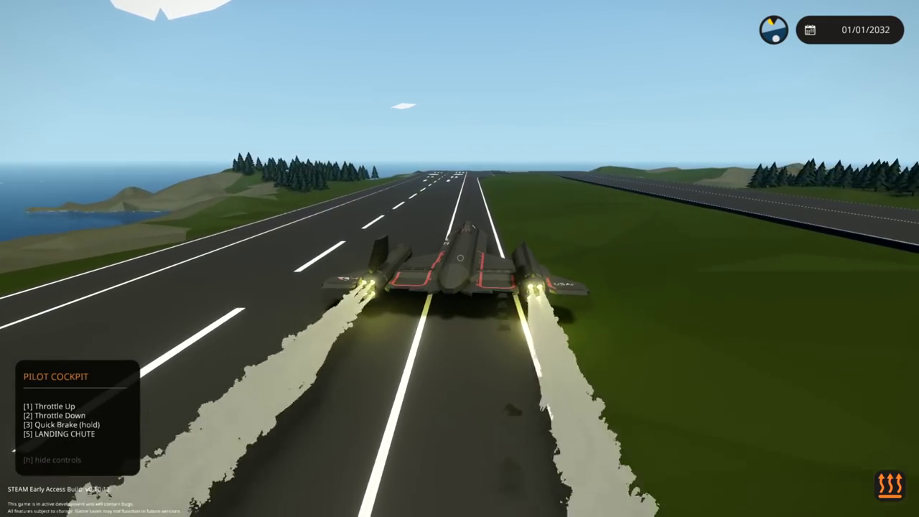
key(v)
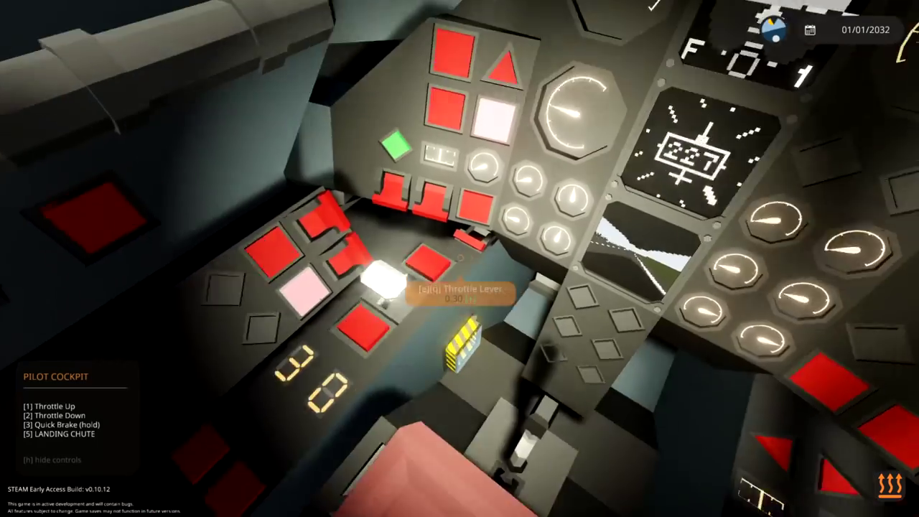
key(v)
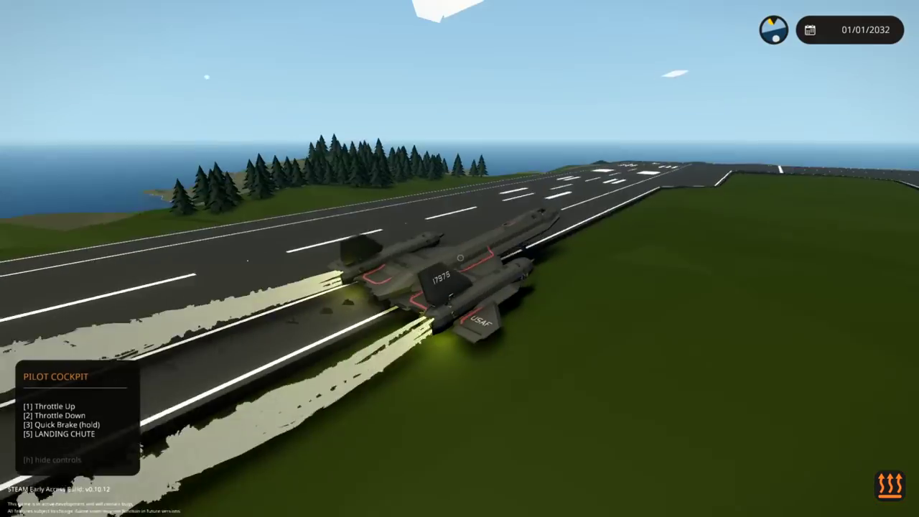
key(v)
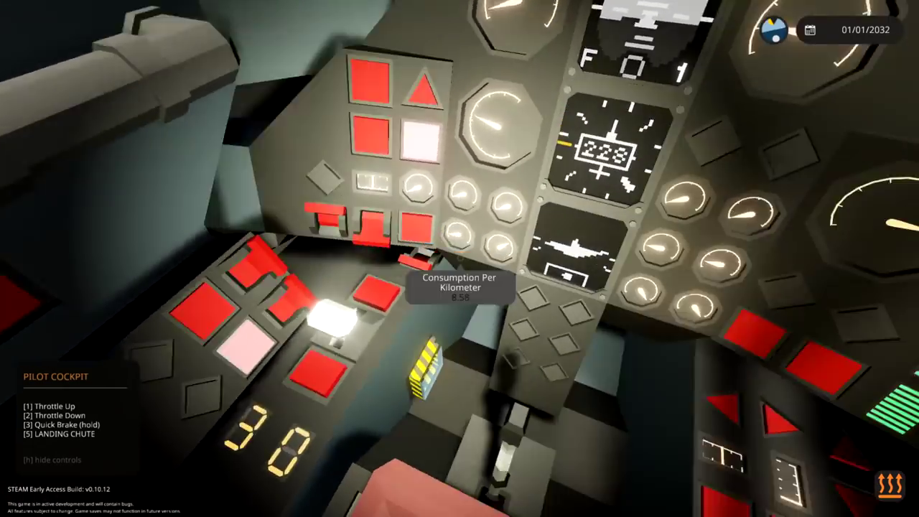
key(v)
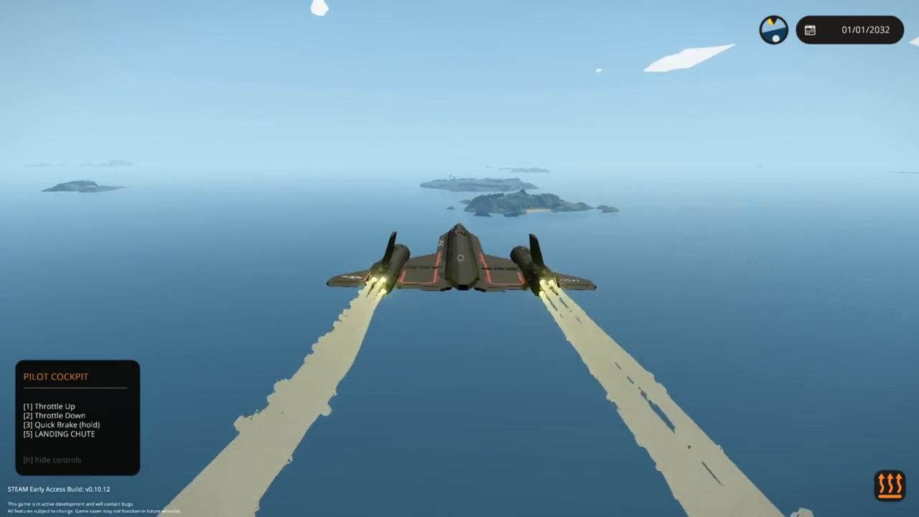
Fly low at about 0.55 throttle toward the rock-arch island, glancing into the cockpit
key(v)
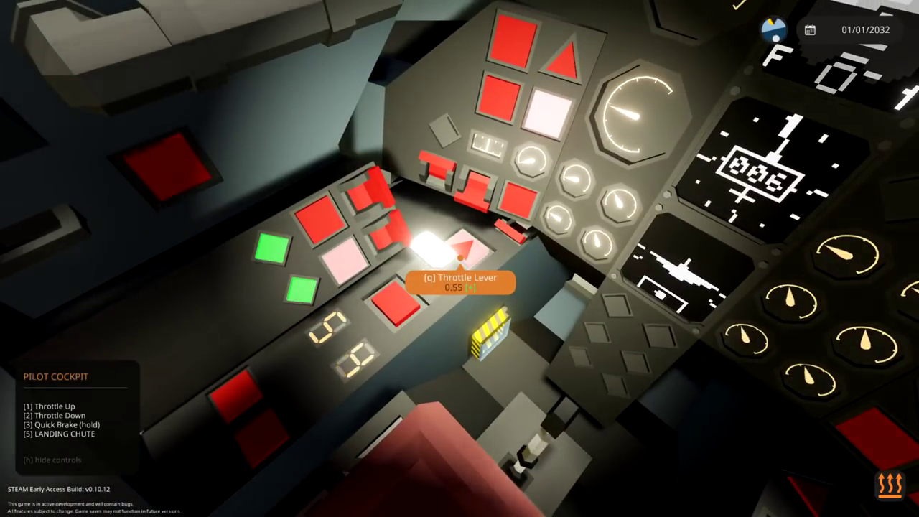
key(v)
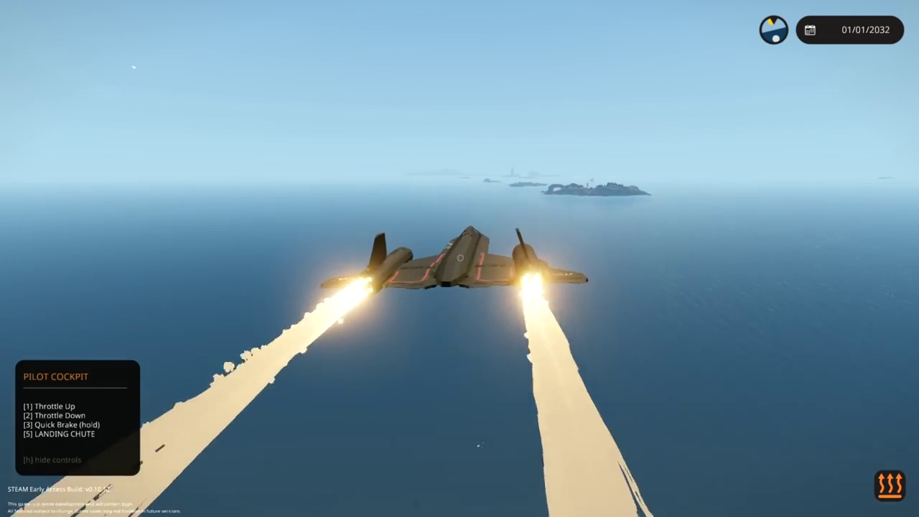
key(v)
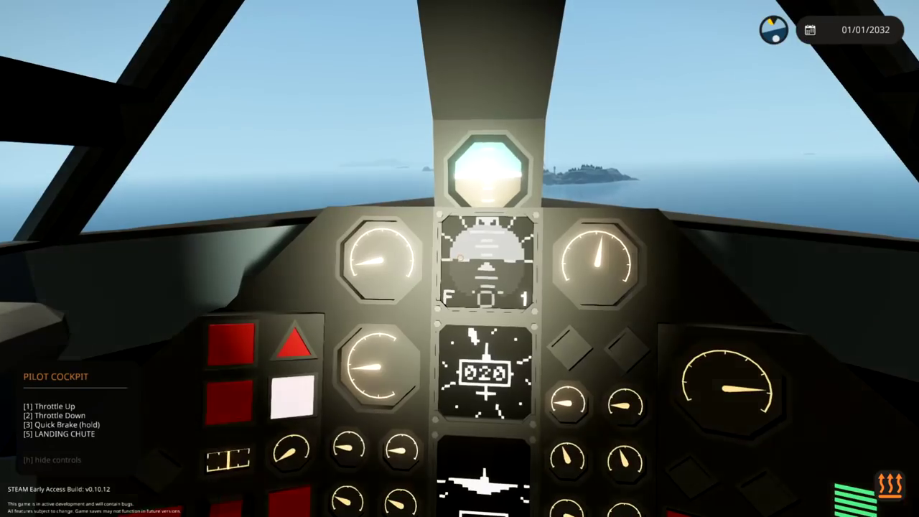
key(v)
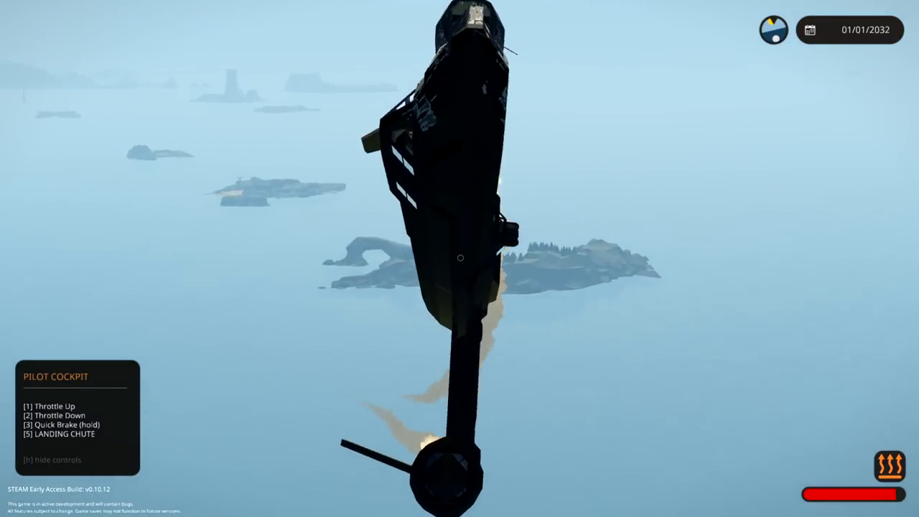
scroll(461, 257, down, 5)
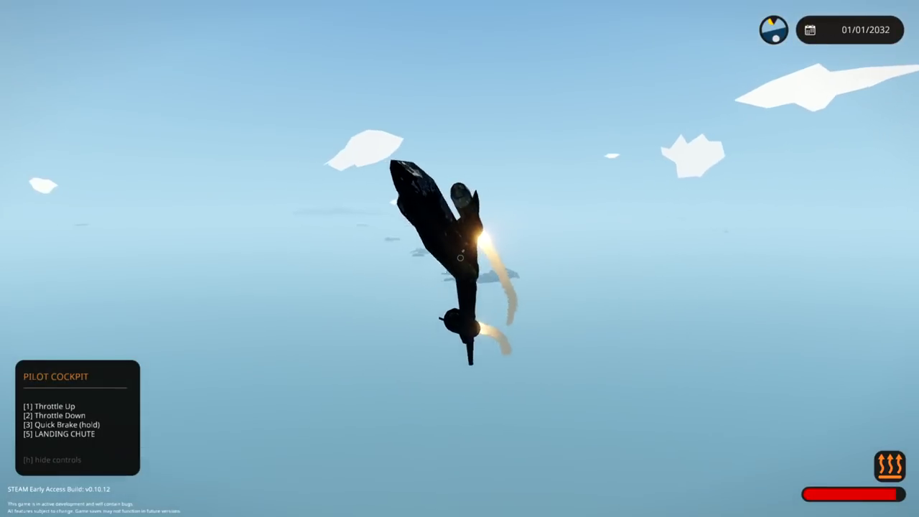
scroll(460, 257, up, 5)
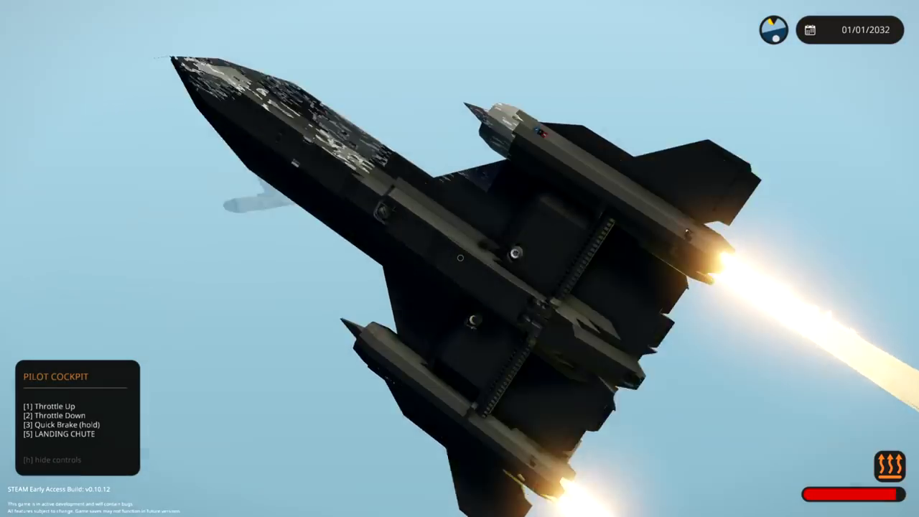
scroll(460, 257, up, 5)
scroll(460, 257, down, 5)
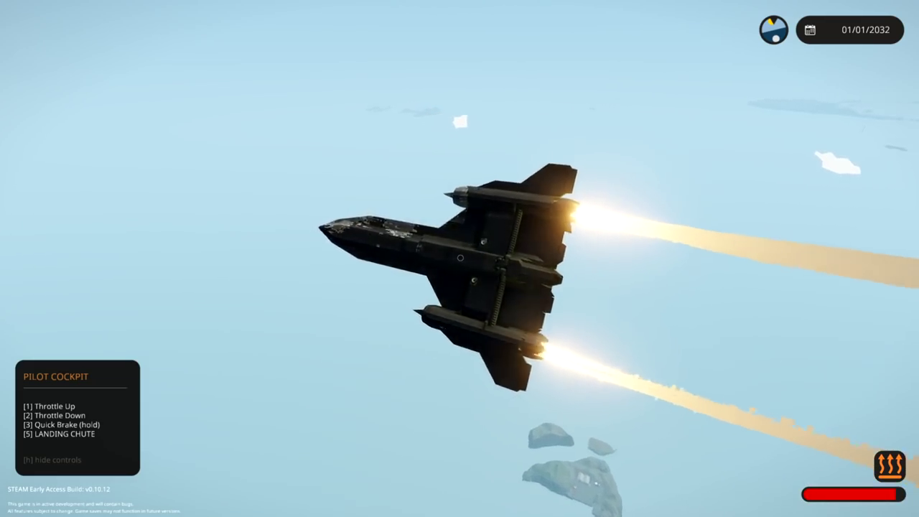
Trim the throttle to about 0.52, then orbit the view toward the damaged jet's underside
key(v)
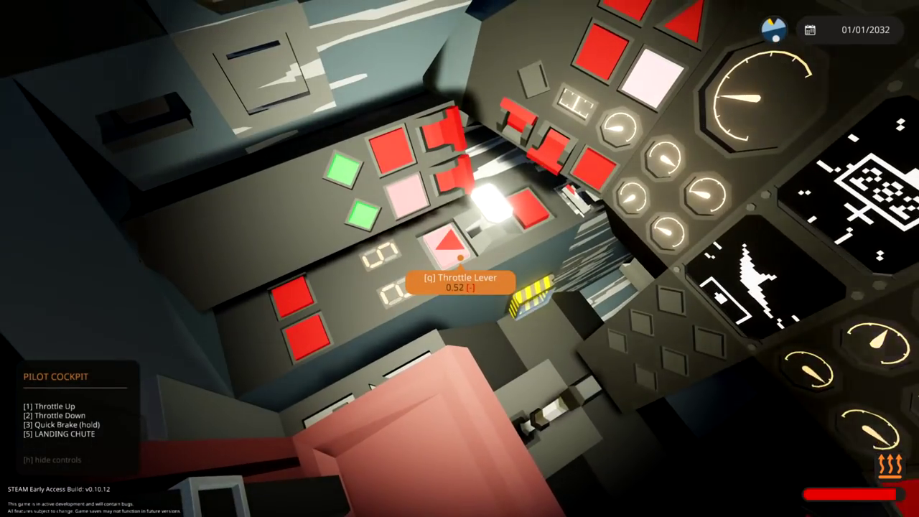
key(v)
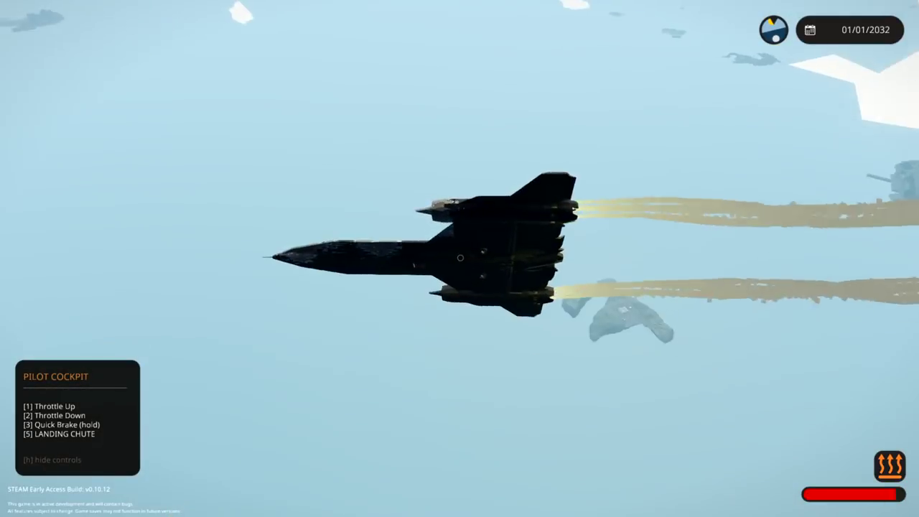
drag(460, 259, 503, 258)
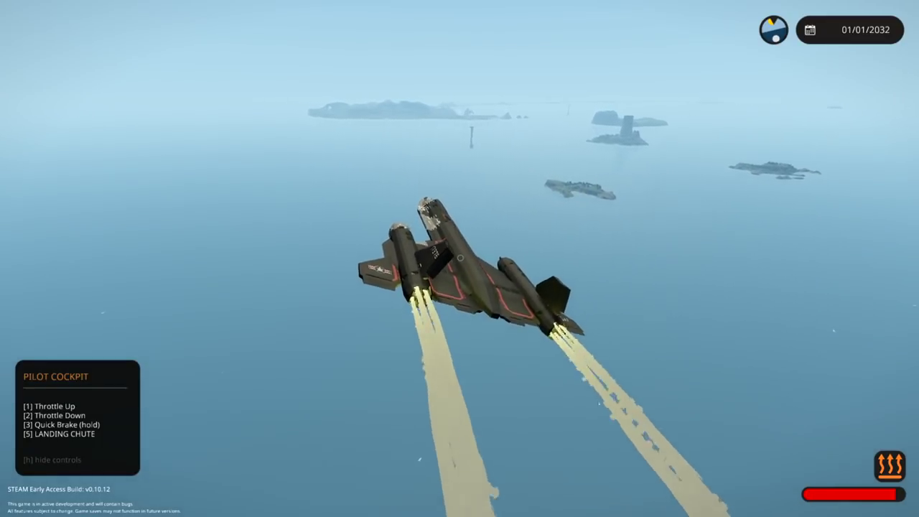
Lower the landing gear and check remaining fuel before lining up on the small airstrip
key(c)
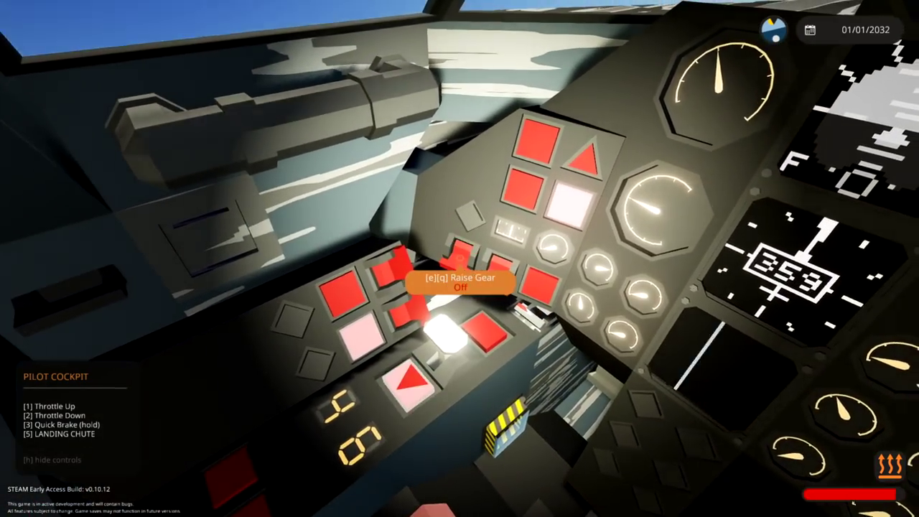
key(c)
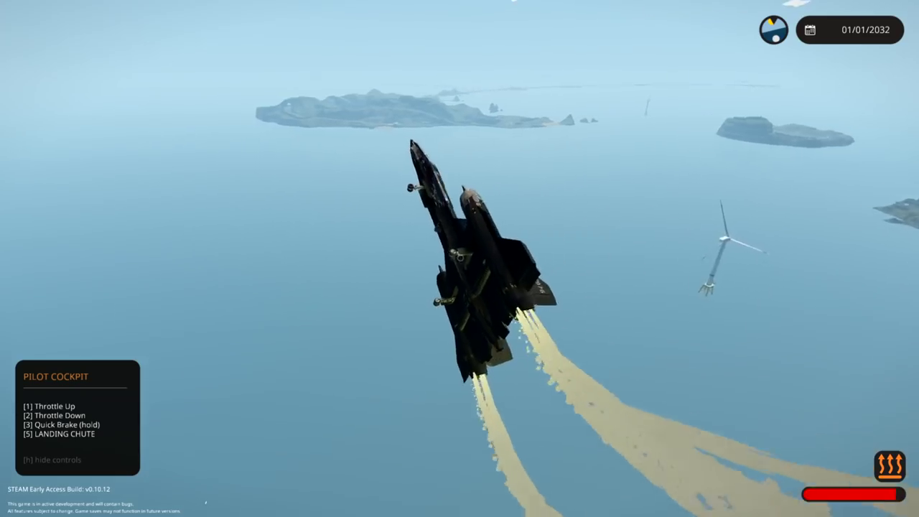
key(v)
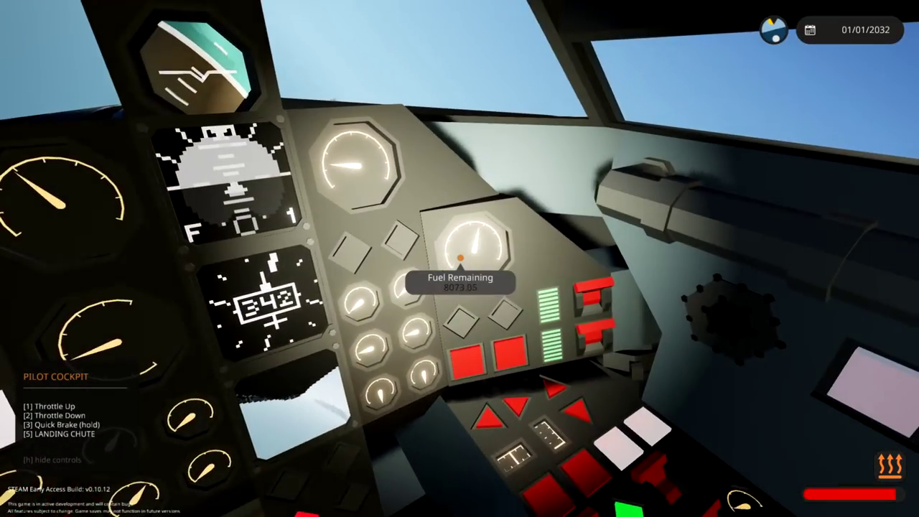
key(v)
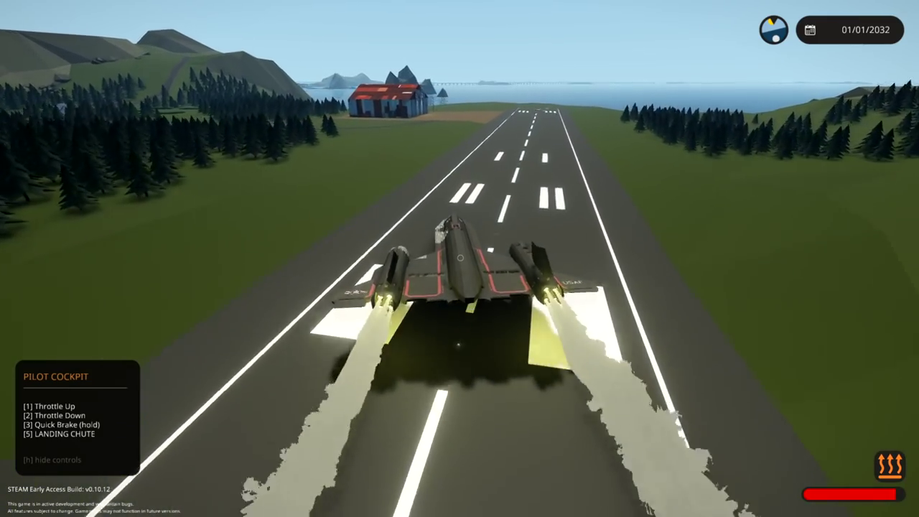
Touch down and roll out as the jet veers onto the grass
key(v)
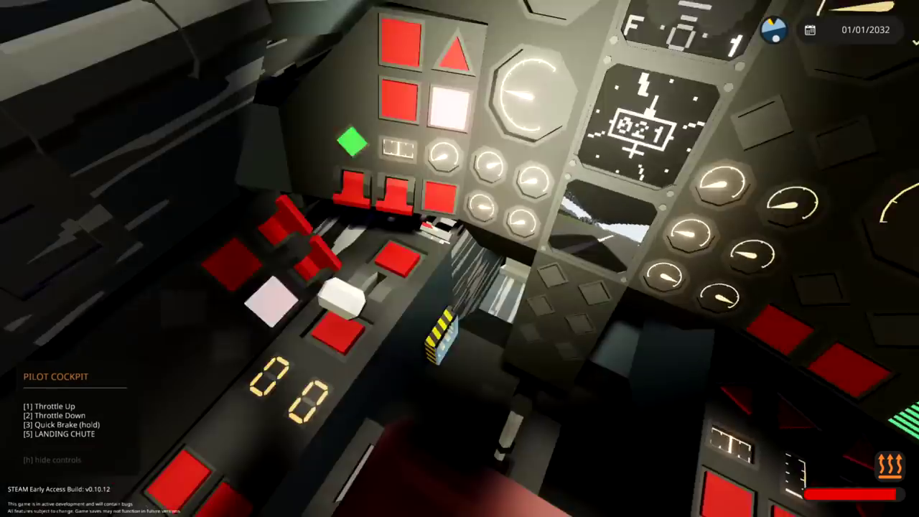
key(v)
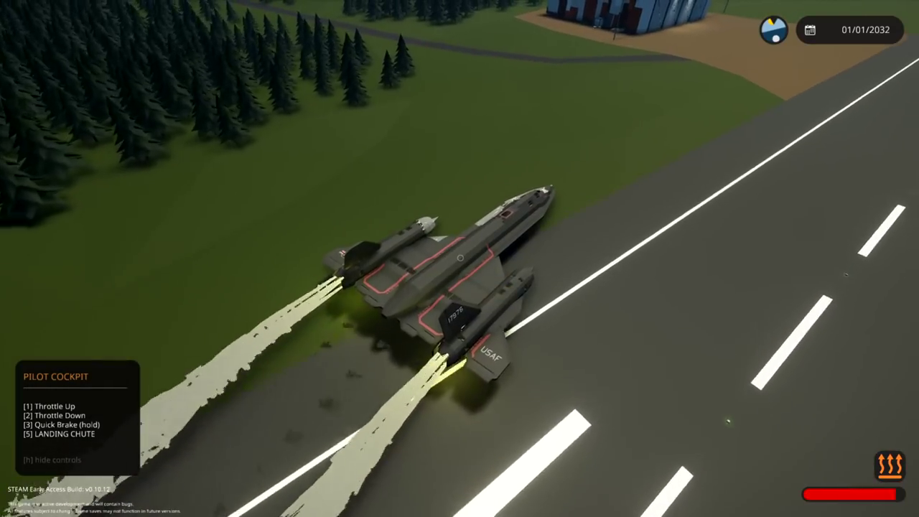
mouse_move(460, 258)
mouse_down()
mouse_move(460, 359)
mouse_move(459, 258)
mouse_up()
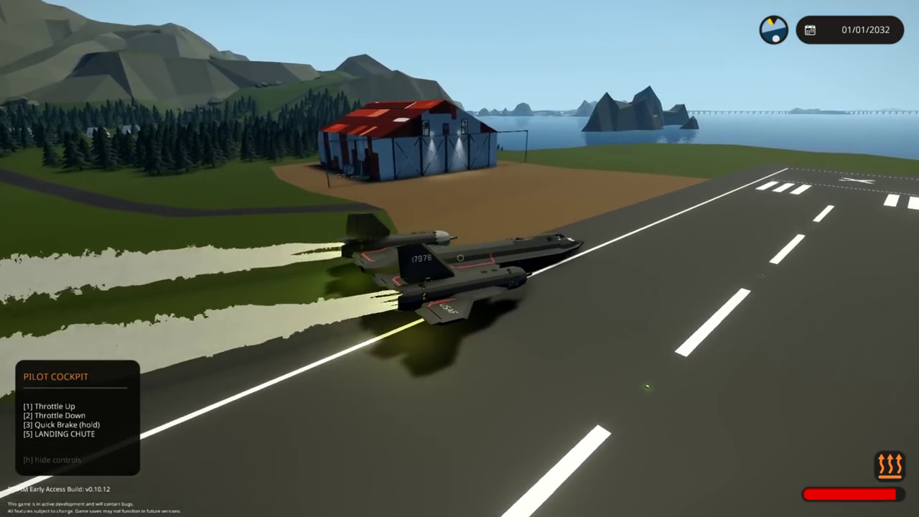
Brake the jet to a stop, read the airspeed, and inspect the damage from outside and the cockpit
key(v)
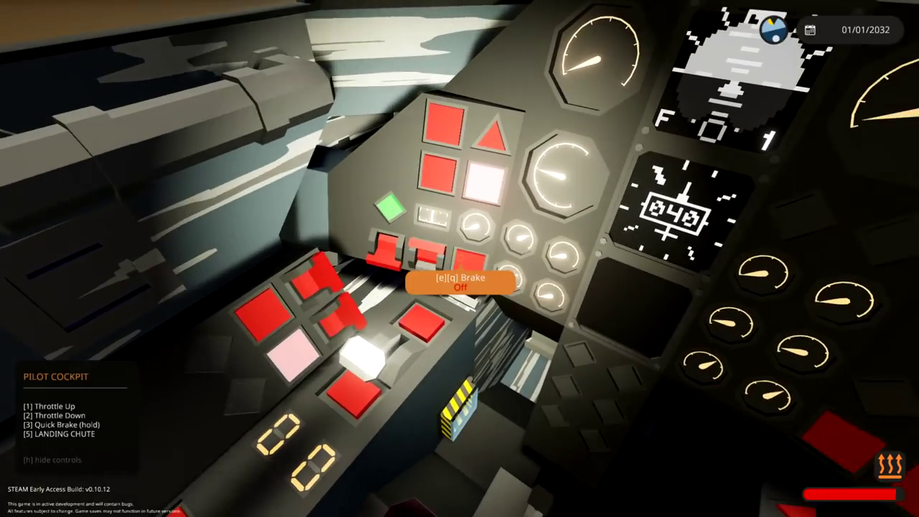
drag(460, 280, 459, 288)
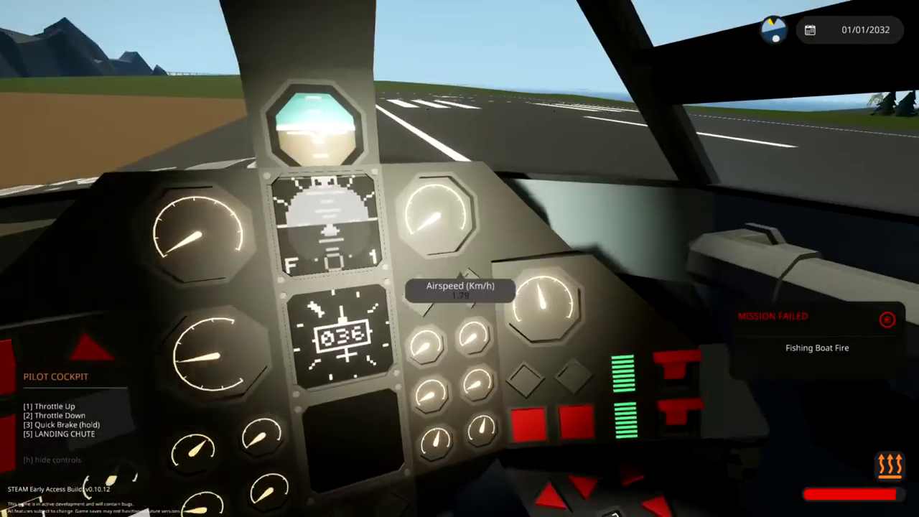
key(v)
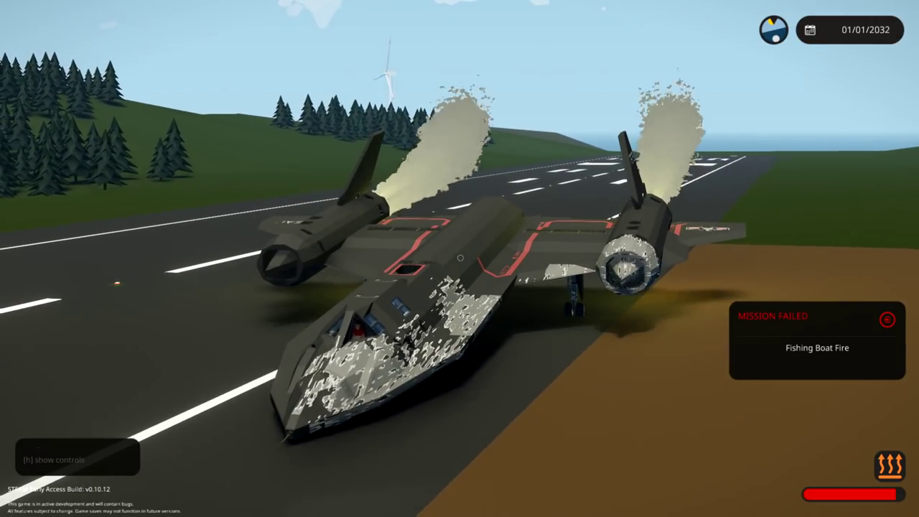
scroll(460, 259, down, 5)
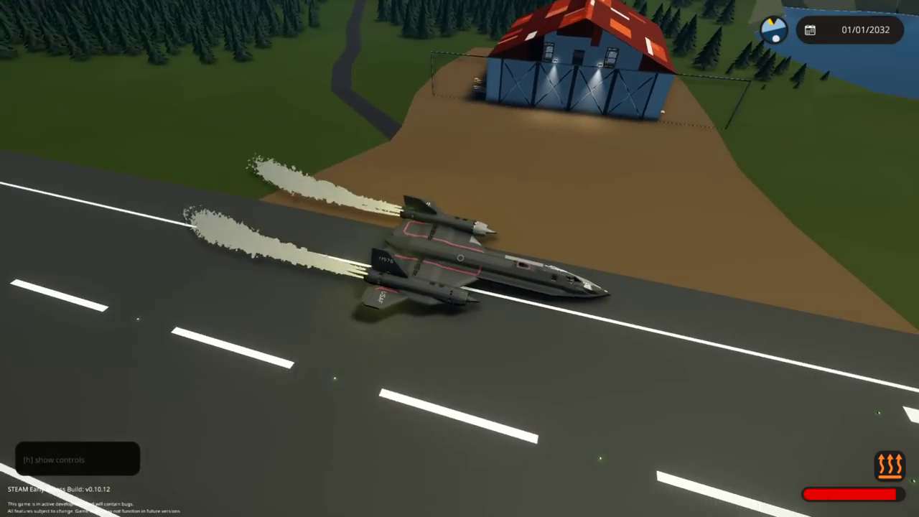
key(v)
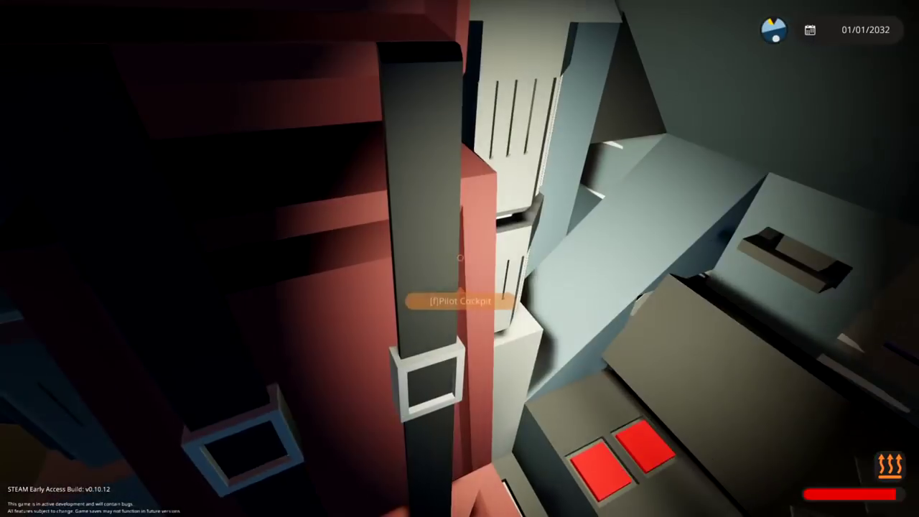